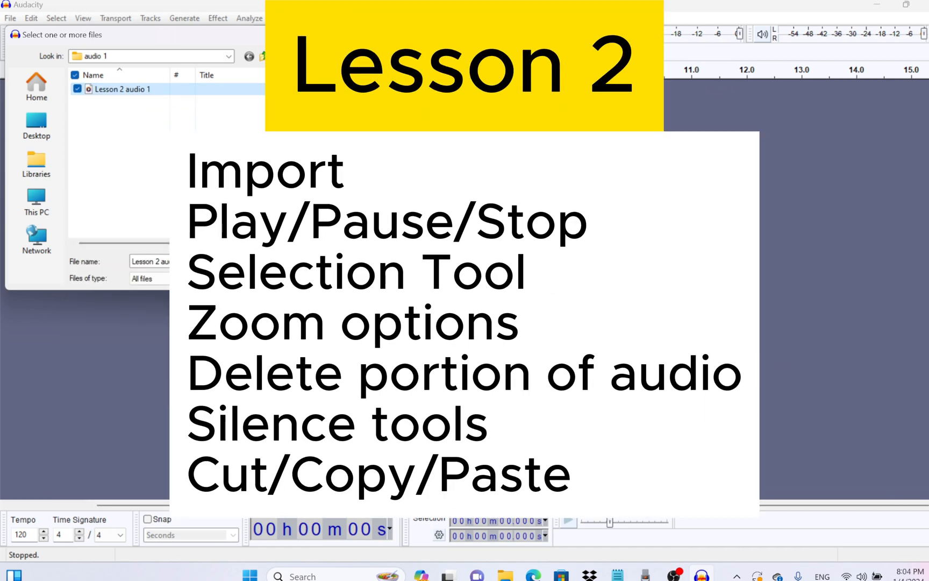
# Step: Dismiss the welcome window and import Lesson 2 audio 1 from the audio 1 folder, using the Import command and also File Explorer
pyautogui.press('Return')
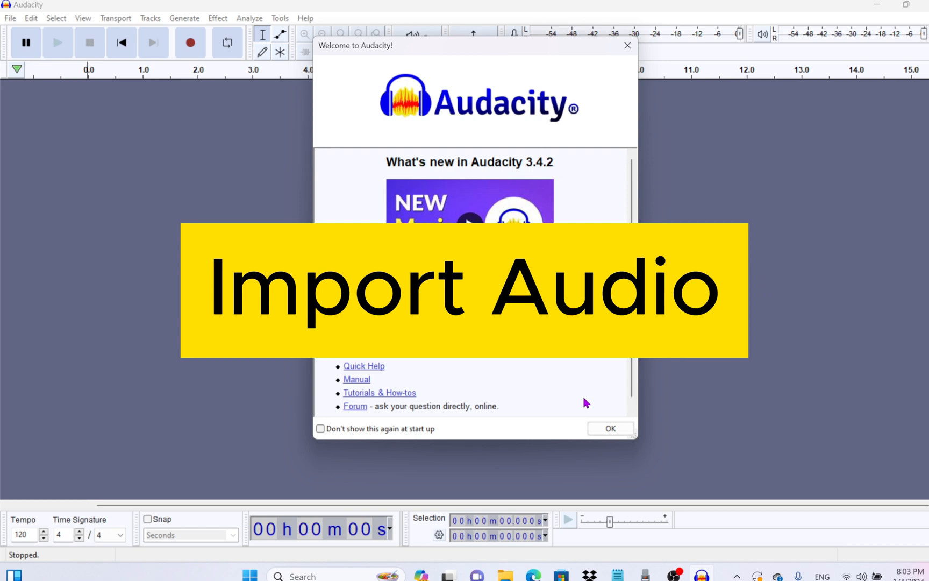
pyautogui.click(610, 429)
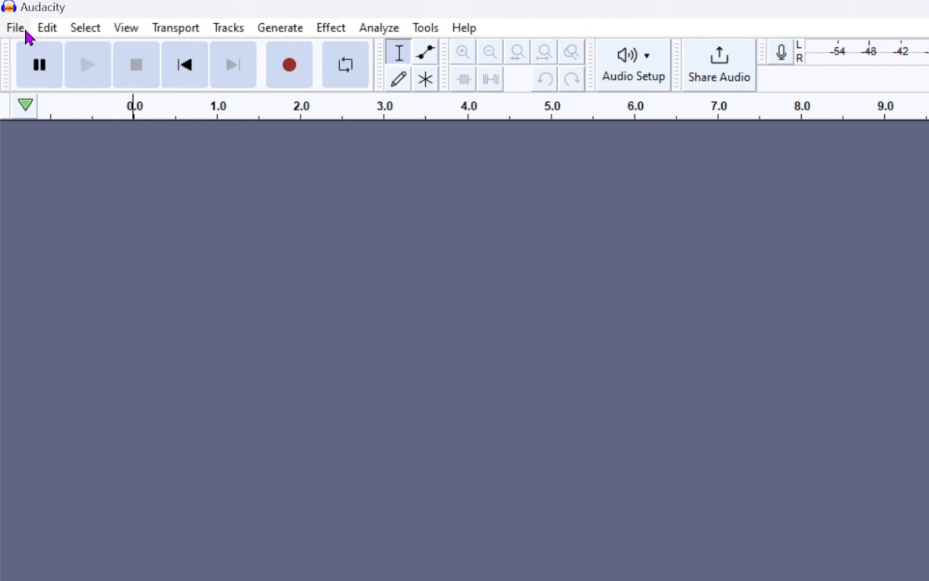
pyautogui.click(25, 30)
pyautogui.moveTo(84, 219)
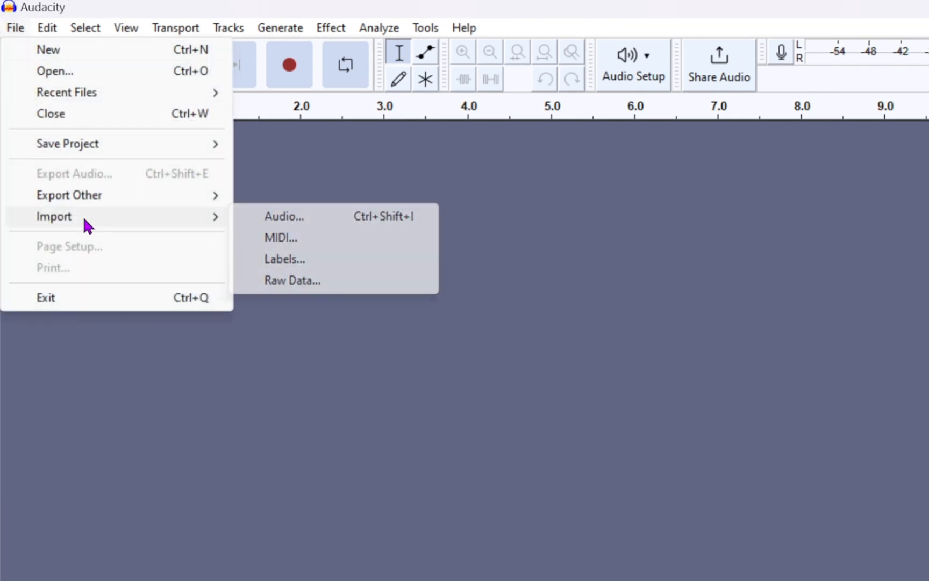
pyautogui.click(322, 218)
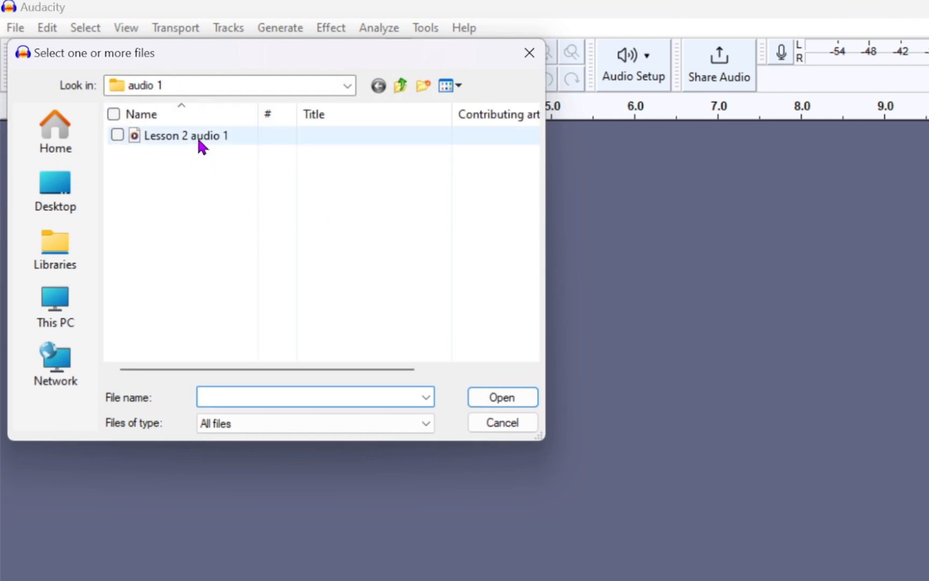
pyautogui.click(199, 142)
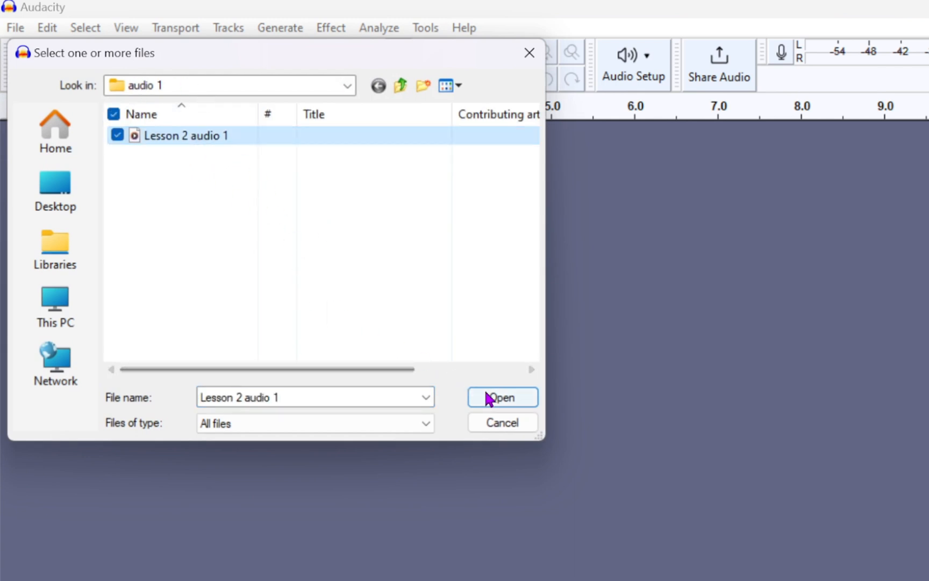
pyautogui.click(500, 400)
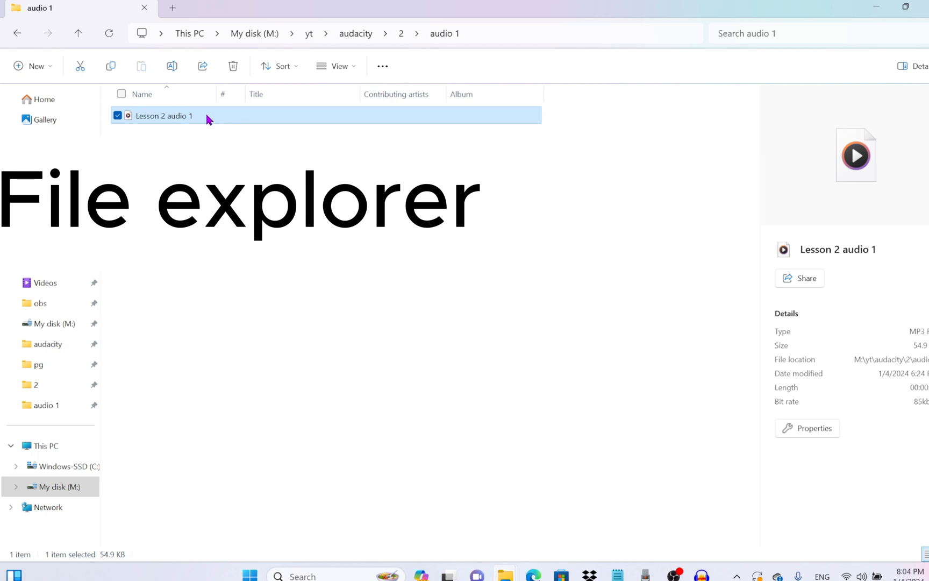
pyautogui.moveTo(209, 119); pyautogui.dragTo(445, 266)
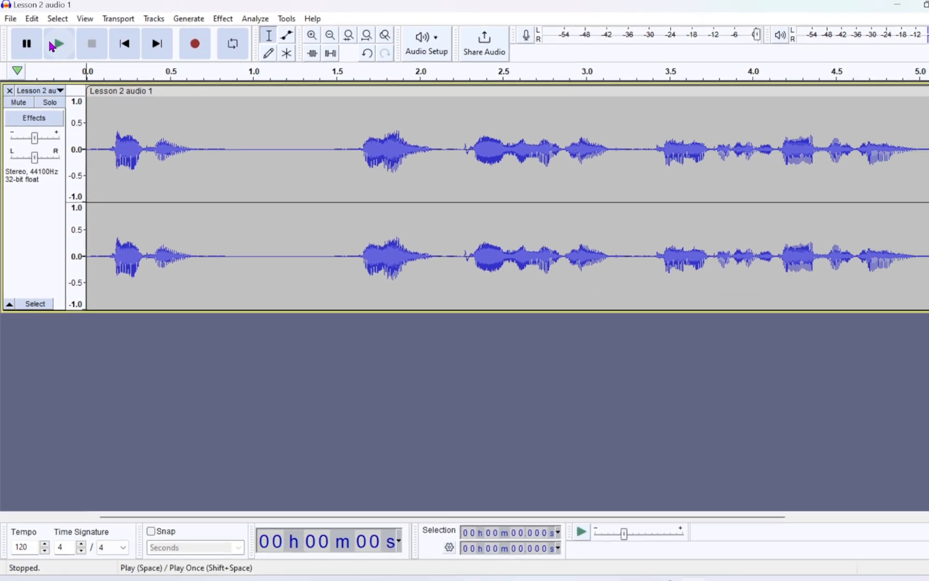
# Step: Play the imported track from the beginning, trying out pausing, resuming and stopping the playback
pyautogui.click(72, 59)
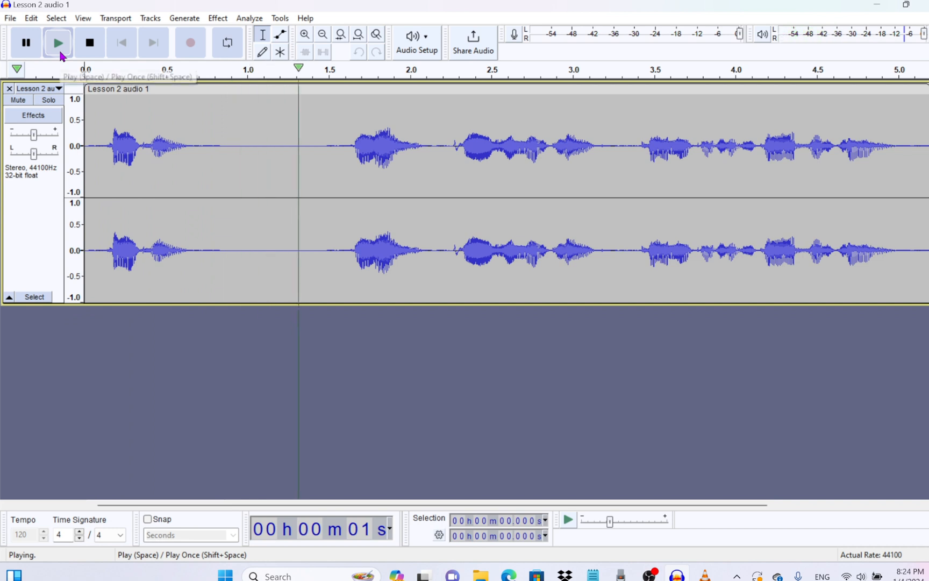
pyautogui.click(27, 44)
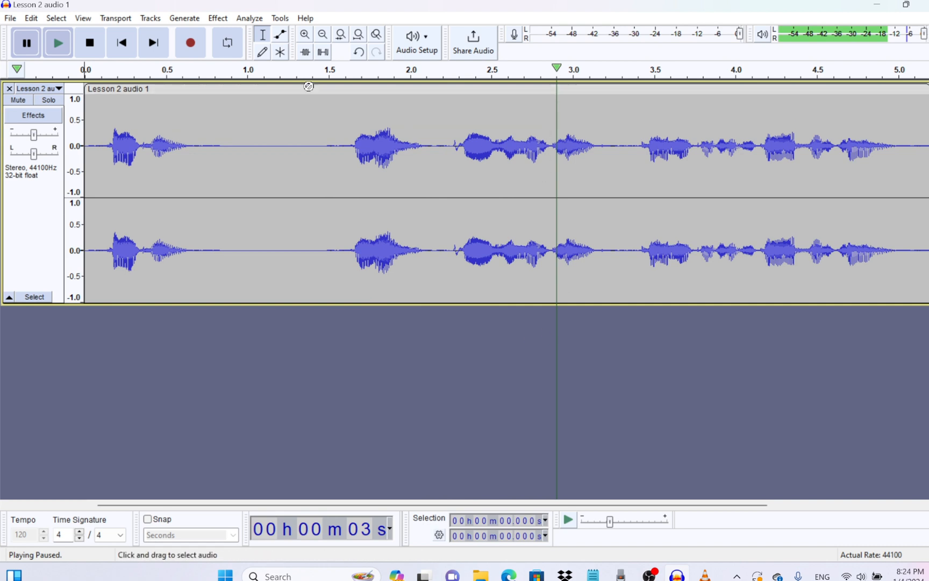
pyautogui.click(58, 43)
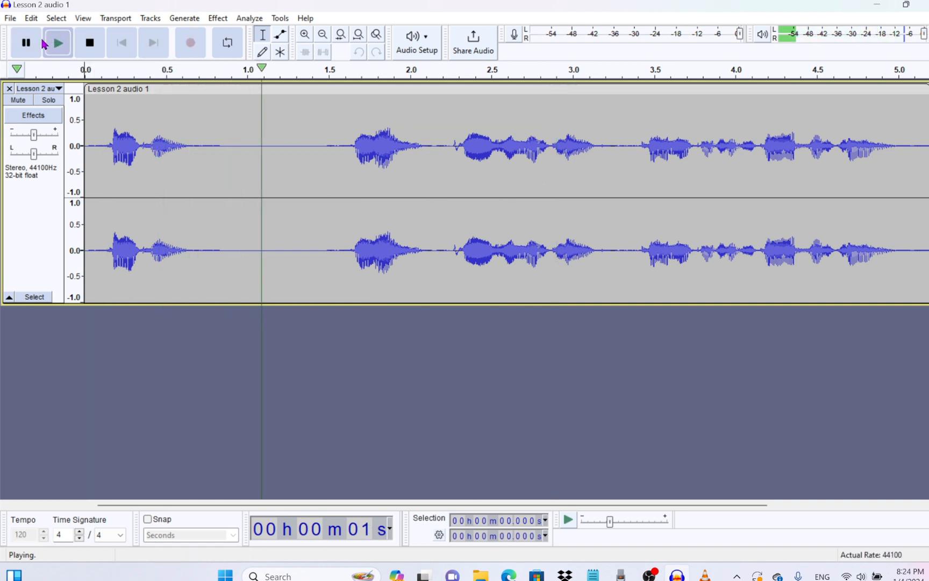
pyautogui.click(81, 42)
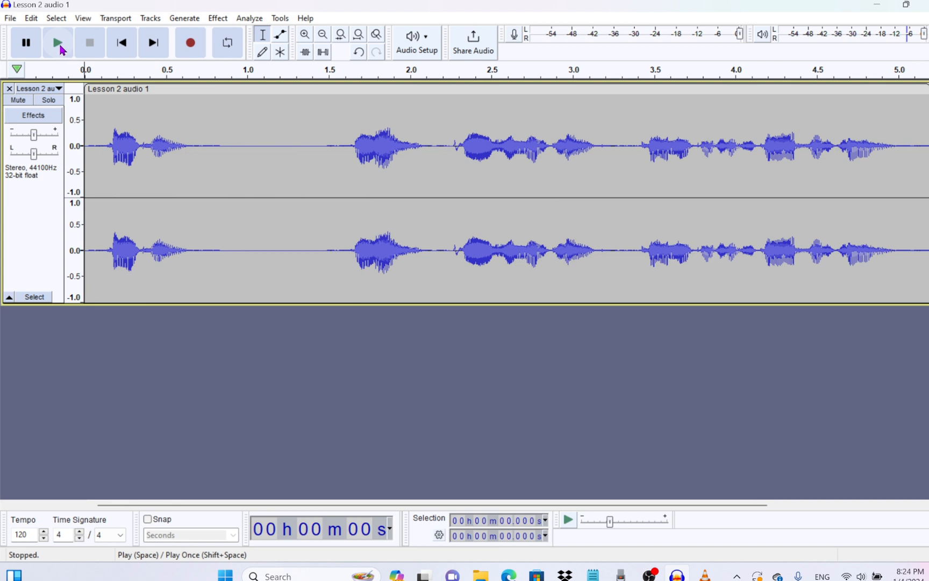
pyautogui.click(61, 48)
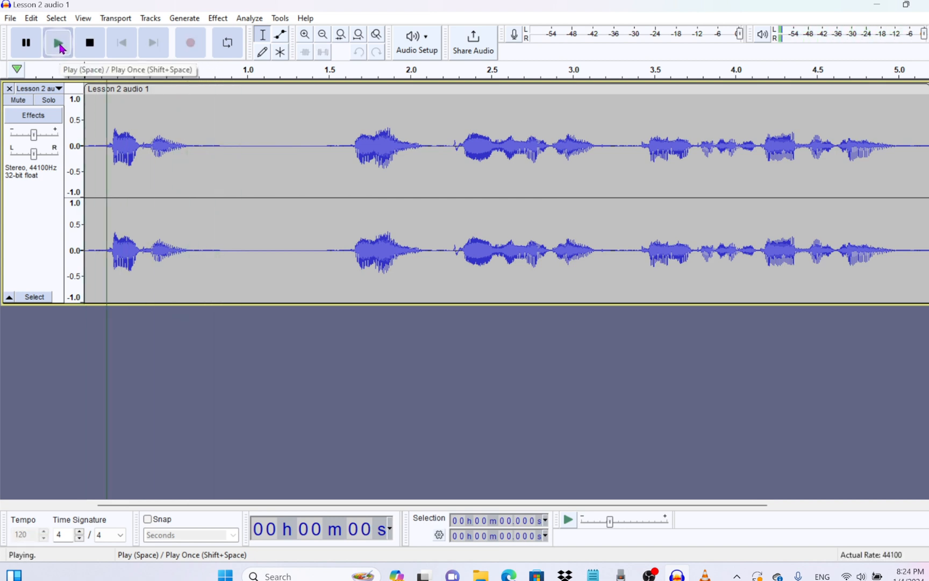
pyautogui.click(61, 49)
pyautogui.click(90, 49)
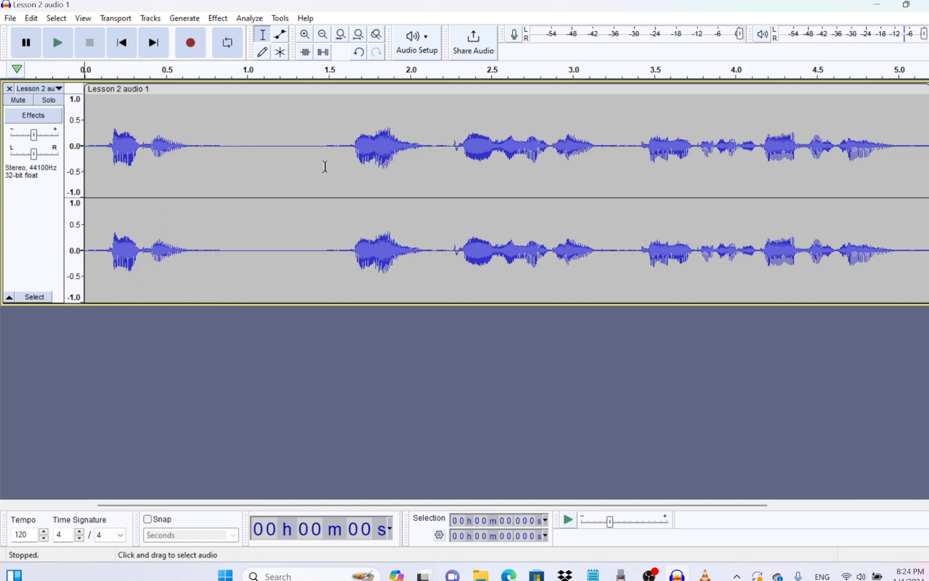
# Step: Place the playback cursor at about 4.14 s in the track and play from that point
pyautogui.click(755, 154)
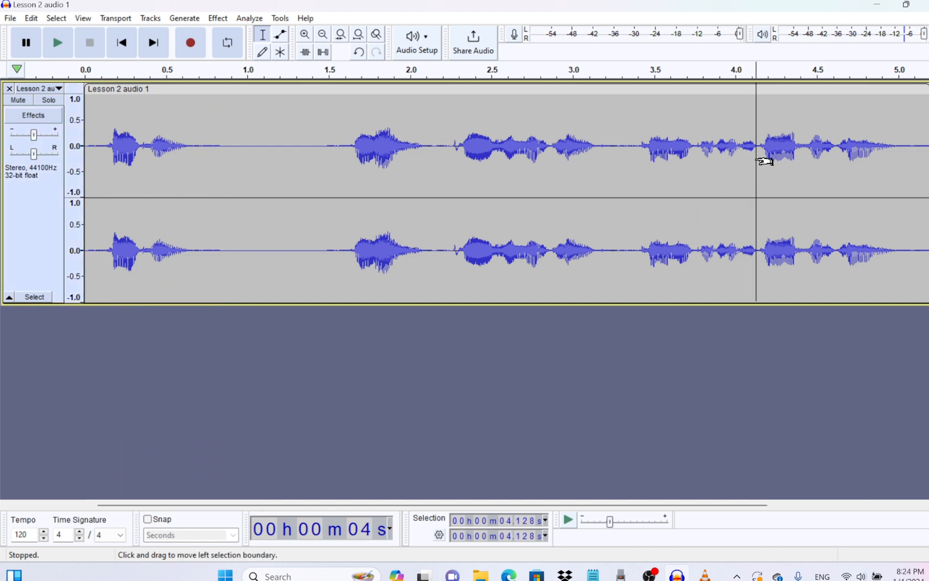
pyautogui.click(755, 160)
pyautogui.click(623, 156)
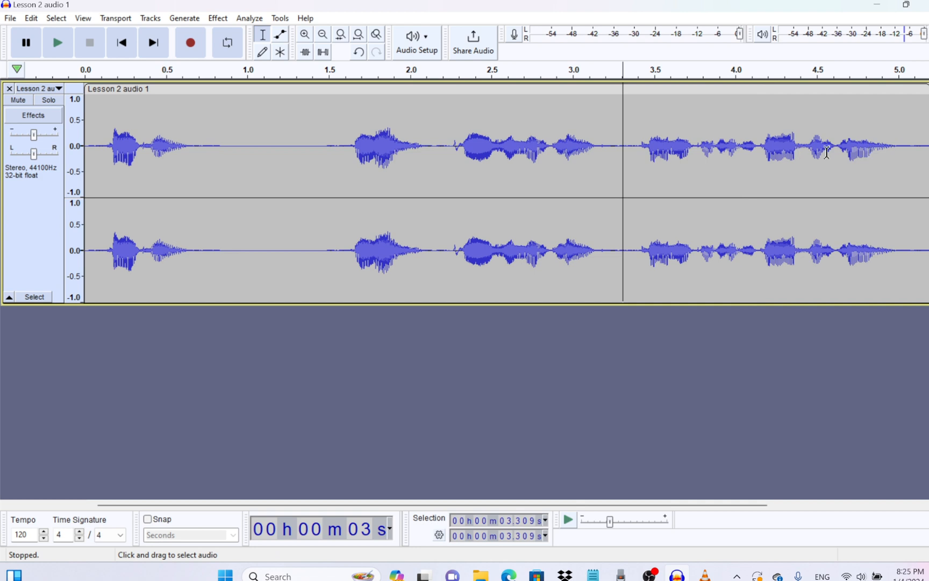
pyautogui.click(757, 156)
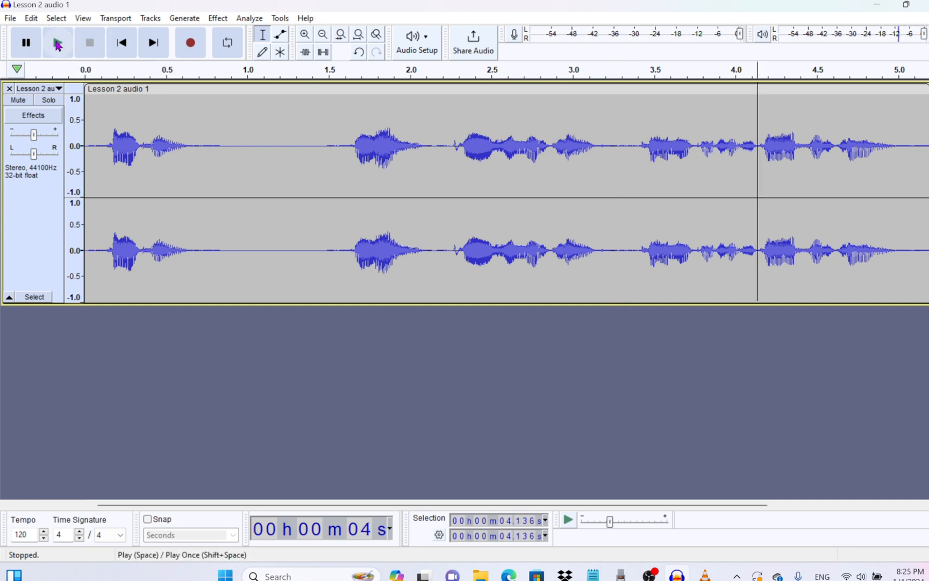
pyautogui.click(58, 43)
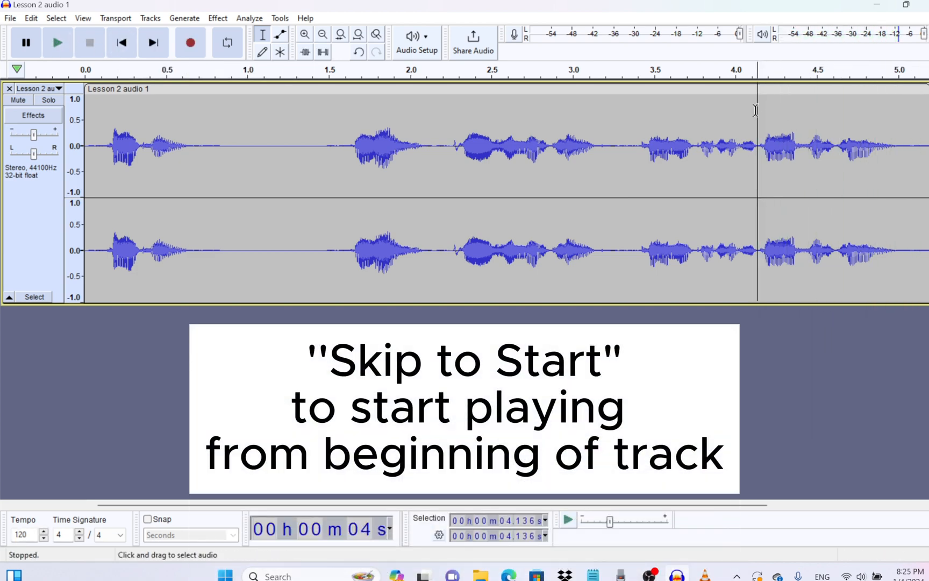
# Step: Return the cursor to the start of the track, play it and pause at about 2.3 s
pyautogui.click(125, 45)
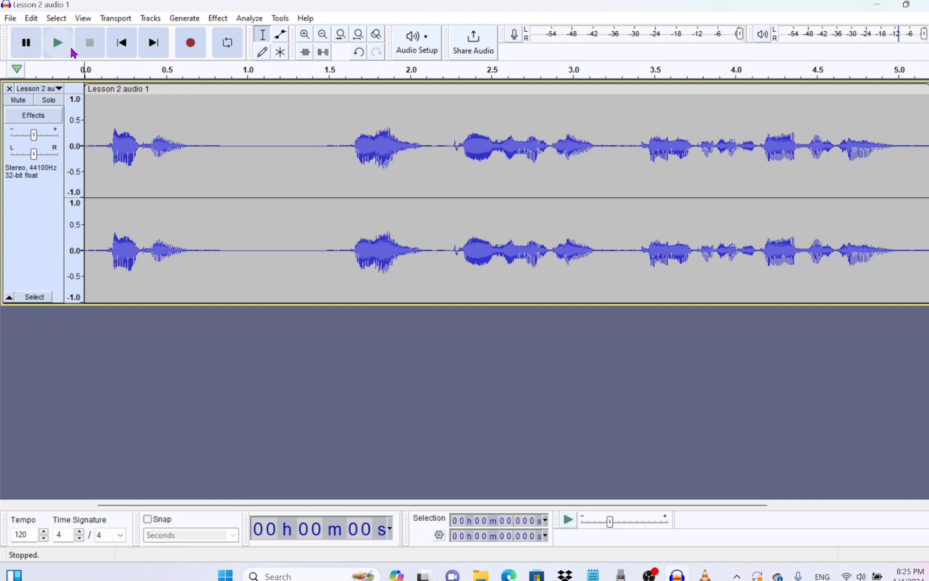
pyautogui.click(58, 43)
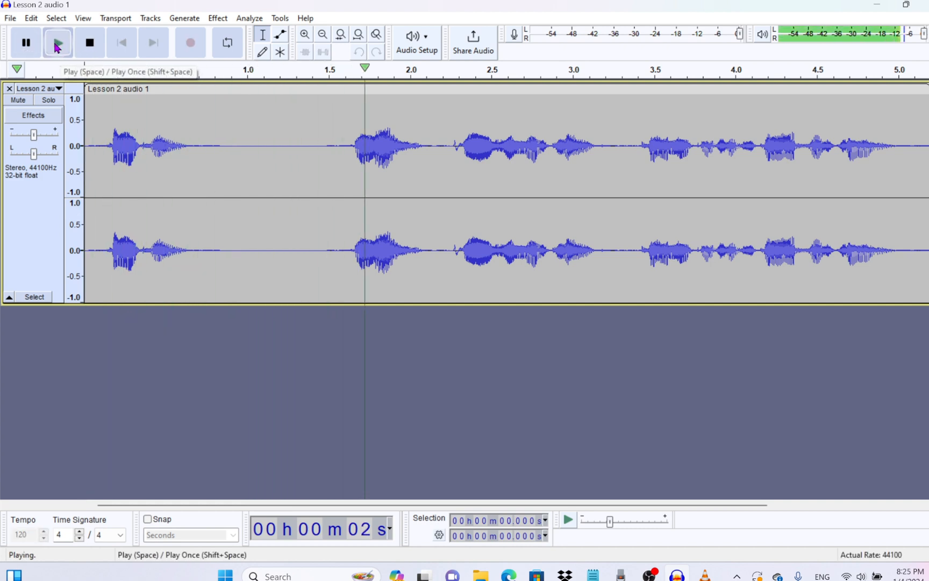
pyautogui.click(25, 43)
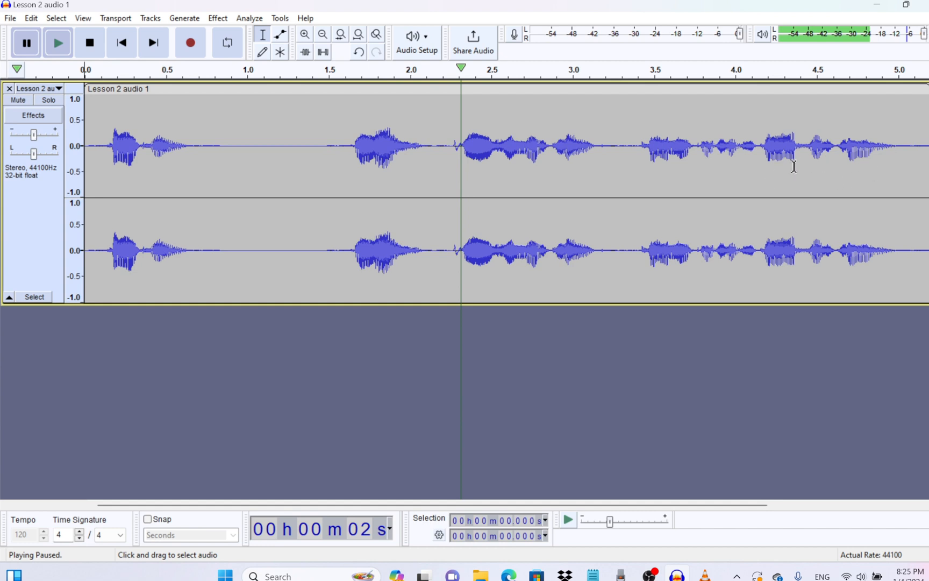
# Step: With playback paused, place the cursor at about 4.42 s and play the track from there
pyautogui.press('ctrl')
pyautogui.click(802, 167)
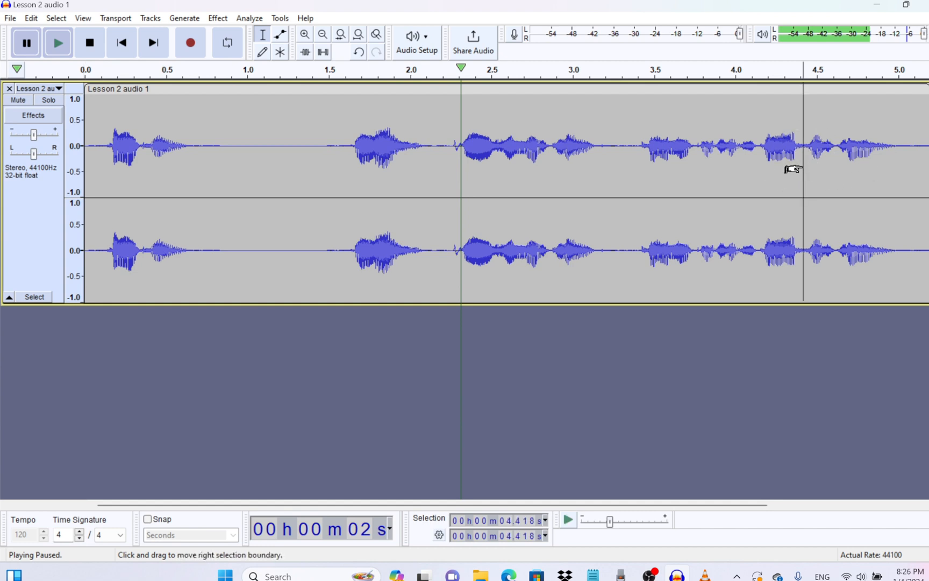
pyautogui.click(58, 46)
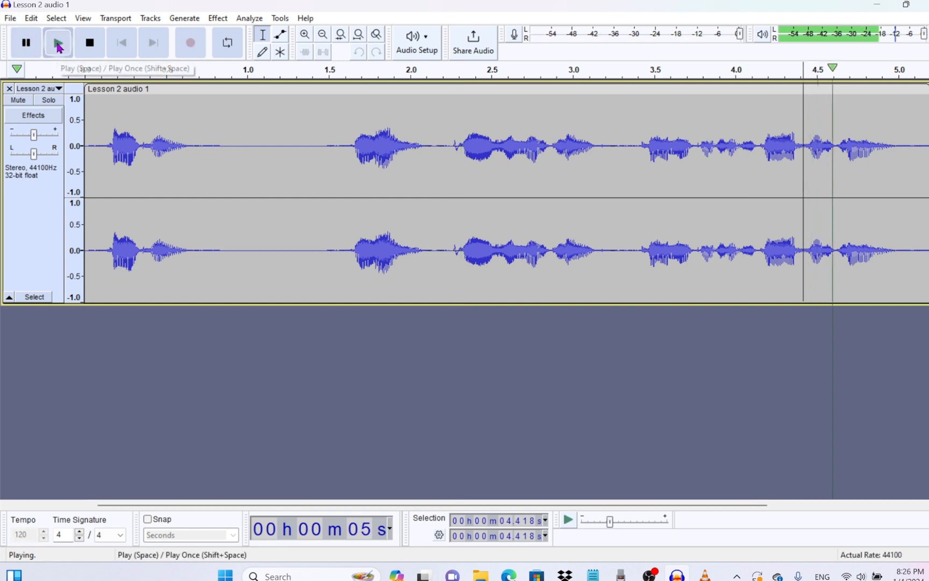
pyautogui.click(58, 46)
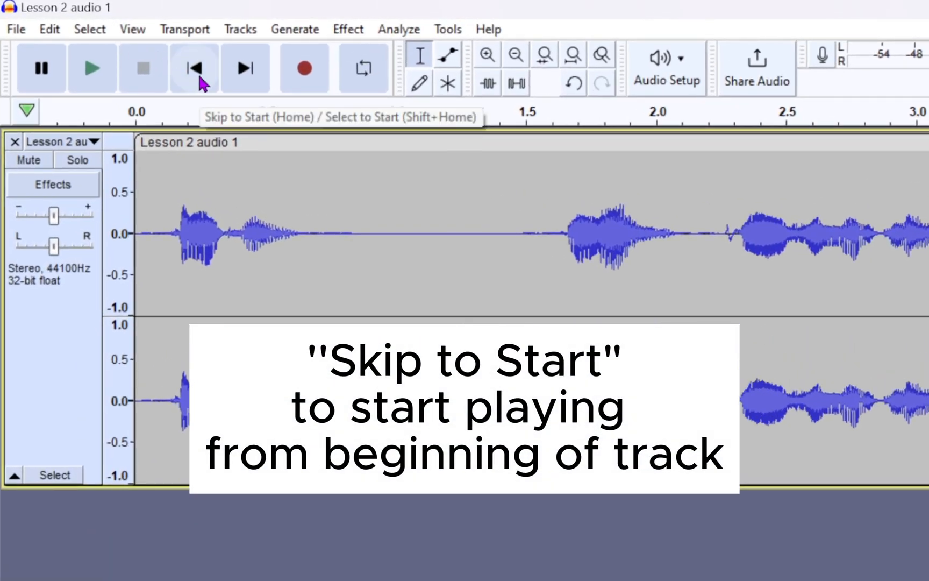
# Step: Skip back to the start of the track, play it from the beginning and stop playback
pyautogui.click(200, 84)
pyautogui.click(87, 67)
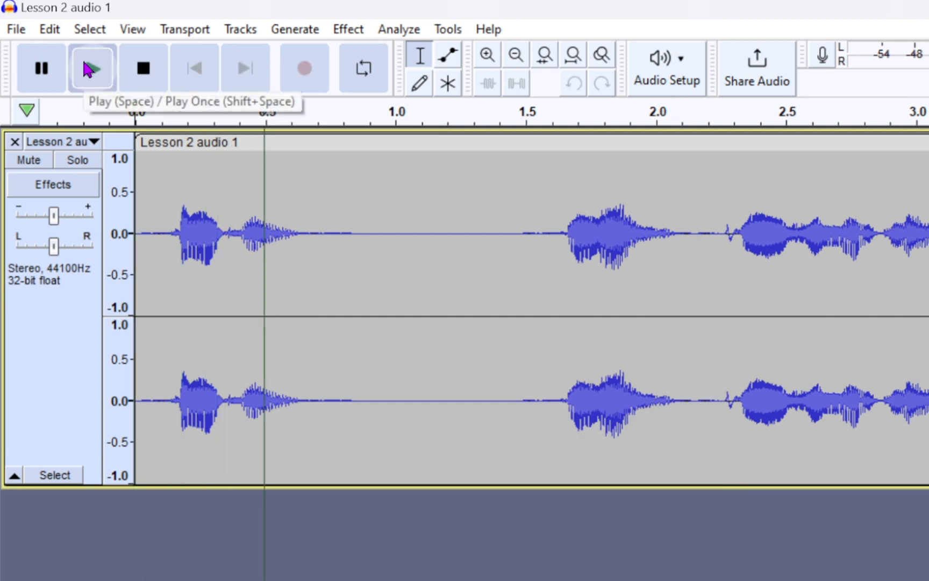
pyautogui.click(146, 75)
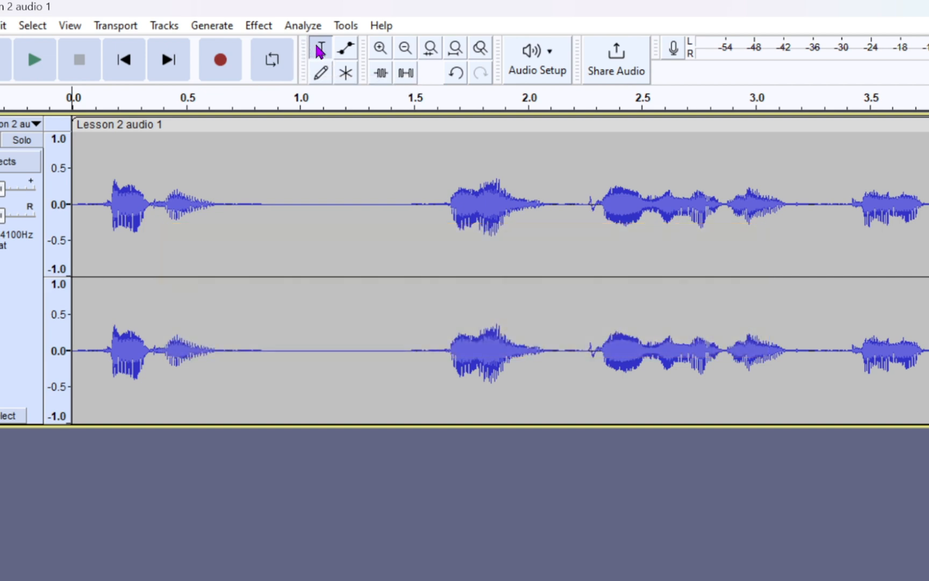
# Step: Activate the Selection Tool and place the cursor in the silent gap at about 1.17 s and again at about 0.9 s
pyautogui.click(321, 50)
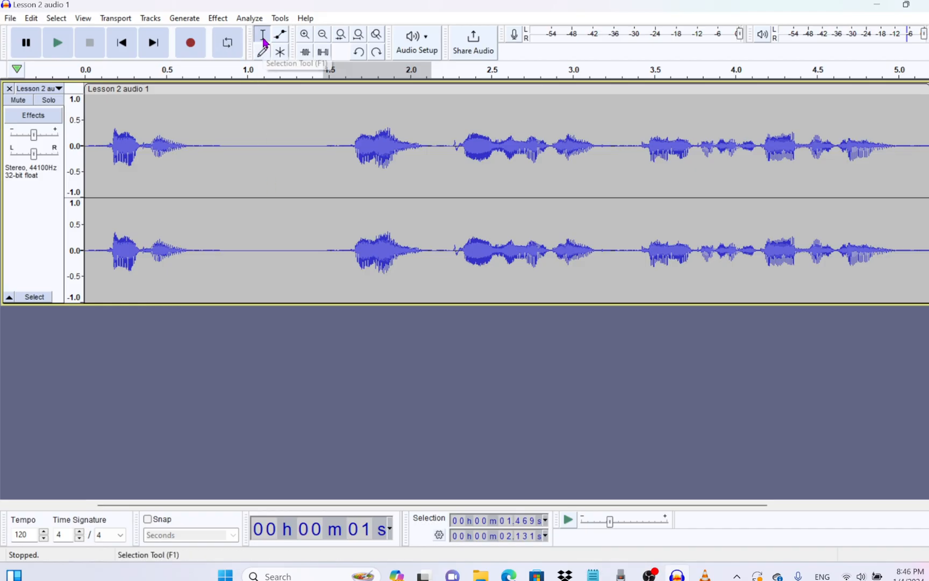
pyautogui.click(263, 40)
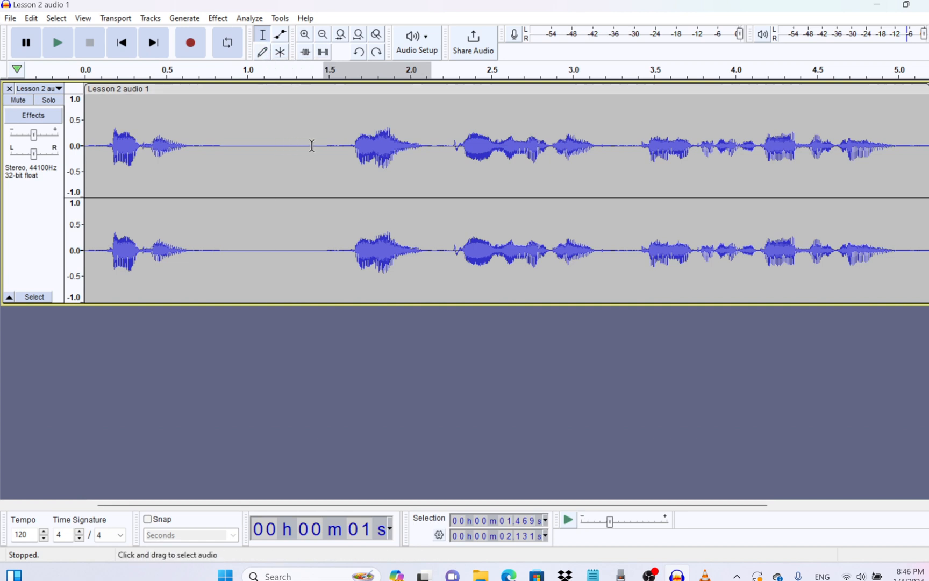
pyautogui.click(275, 151)
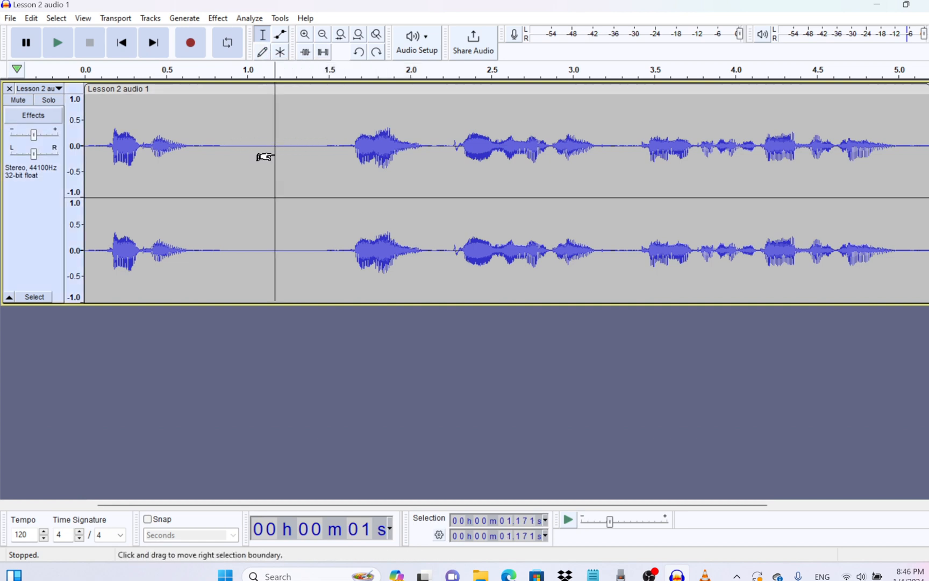
pyautogui.moveTo(274, 156); pyautogui.dragTo(323, 156)
pyautogui.click(230, 208)
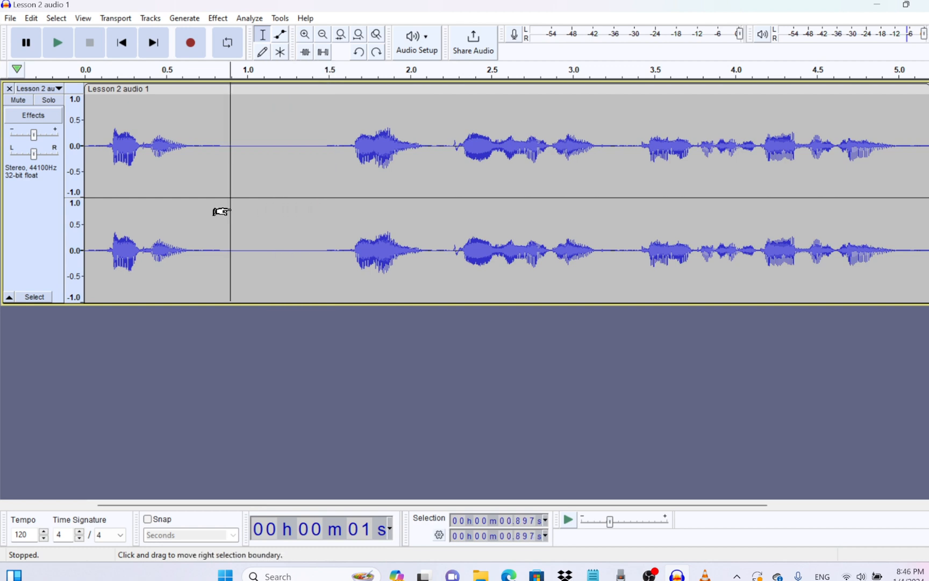
# Step: Listen to the opening of the track, select its first spoken part from about 0.16 s to 0.64 s and play only that selection
pyautogui.click(85, 69)
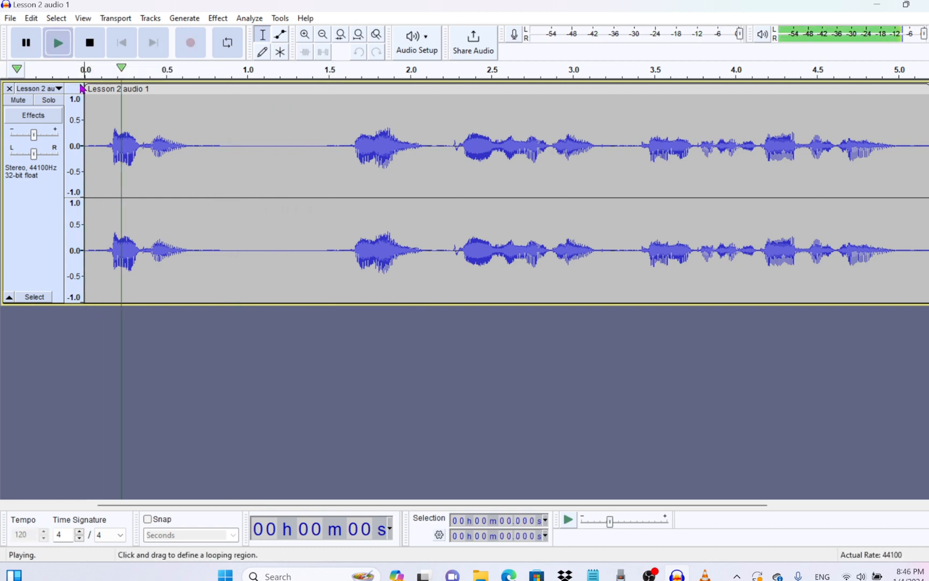
pyautogui.click(92, 43)
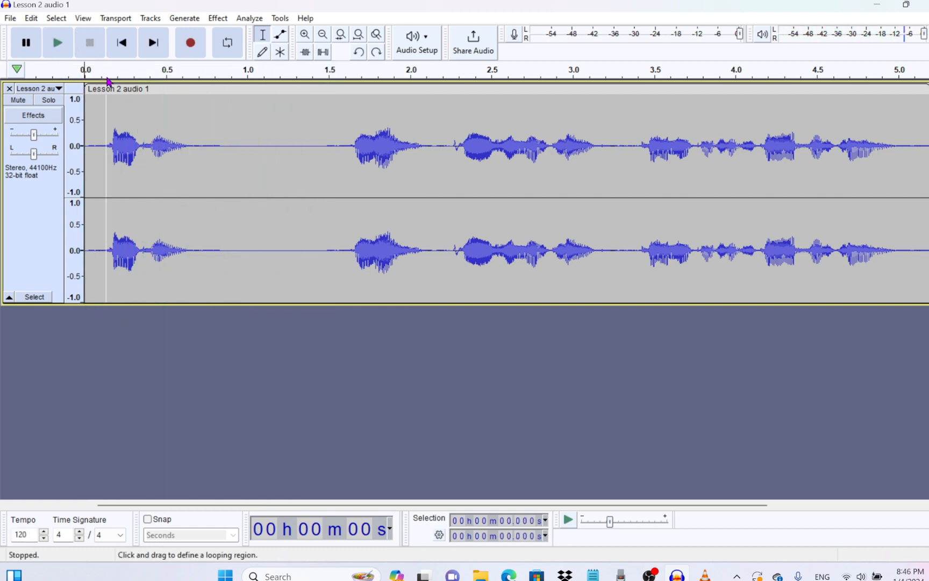
pyautogui.click(110, 143)
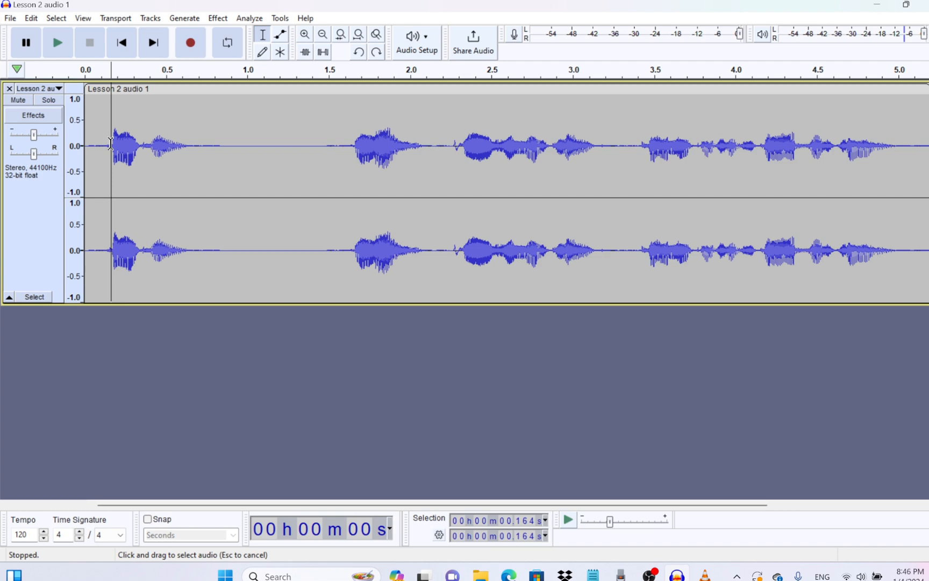
pyautogui.moveTo(110, 143); pyautogui.dragTo(188, 143)
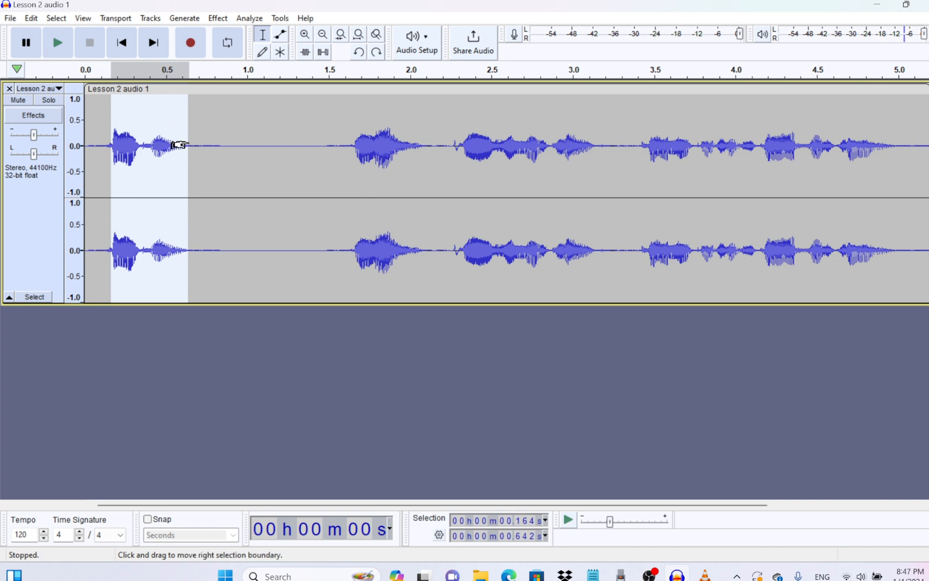
pyautogui.click(58, 43)
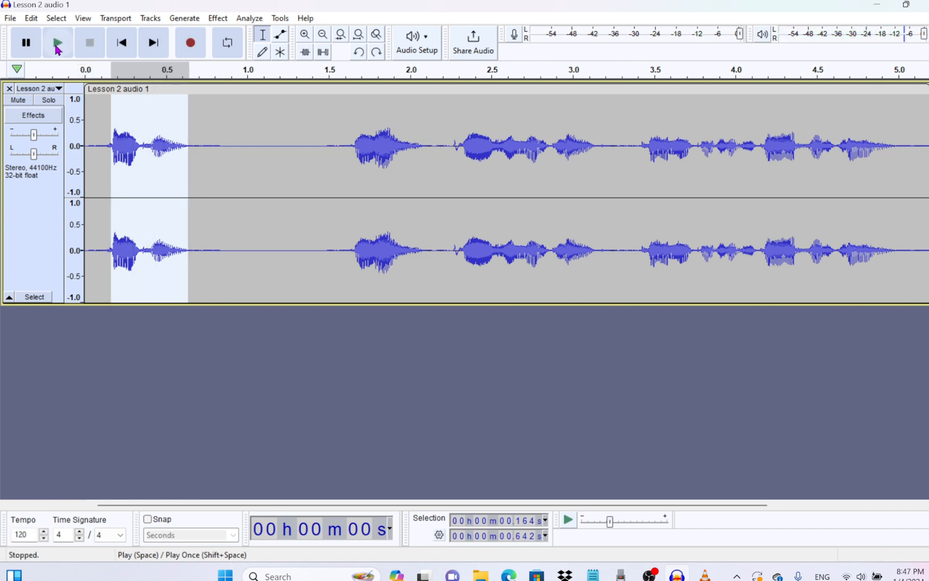
pyautogui.click(345, 159)
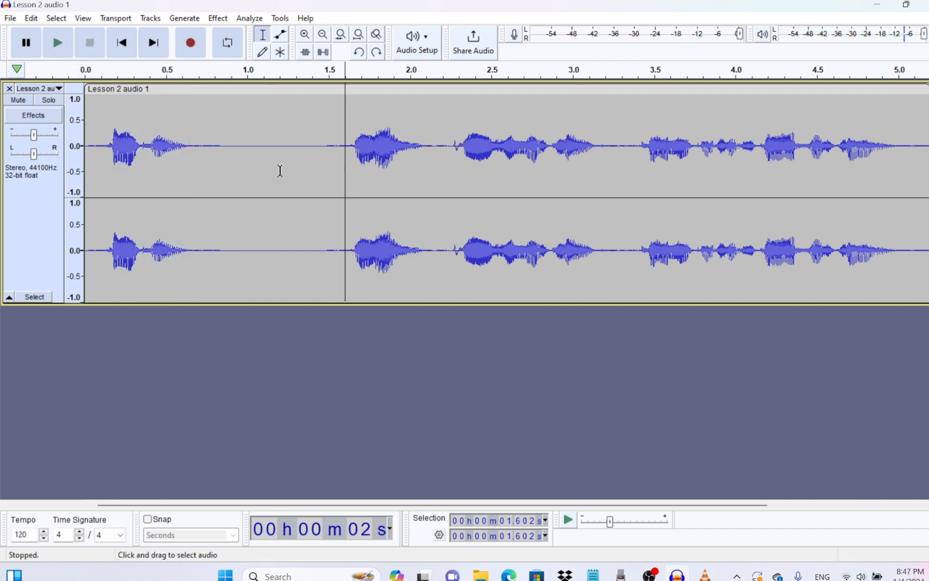
# Step: Place the cursor at about 1.18 s, 2.16 s, 1.0 s and finally 1.47 s, briefly selecting part of the silent gap
pyautogui.click(250, 154)
pyautogui.click(276, 159)
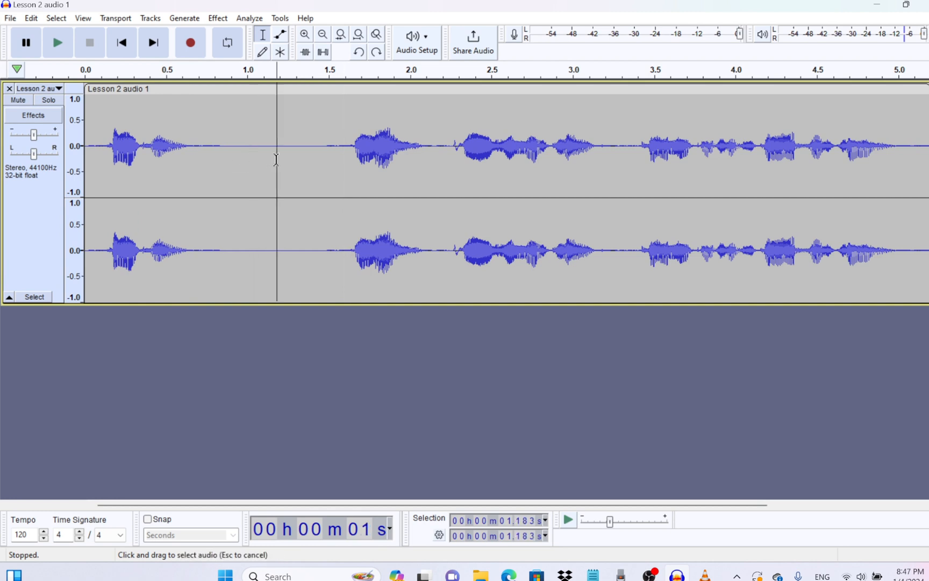
pyautogui.click(436, 160)
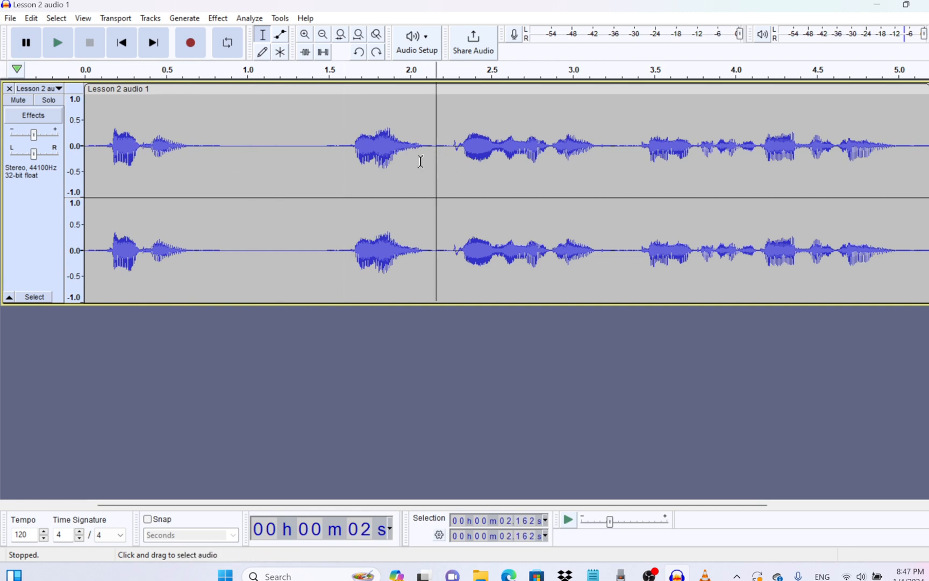
pyautogui.click(246, 160)
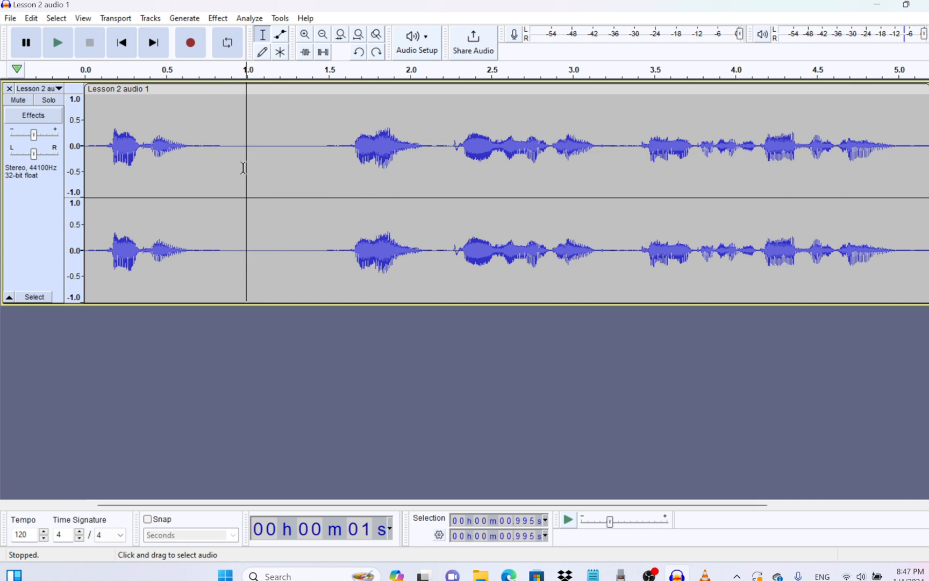
pyautogui.moveTo(248, 164); pyautogui.dragTo(202, 162)
pyautogui.click(323, 165)
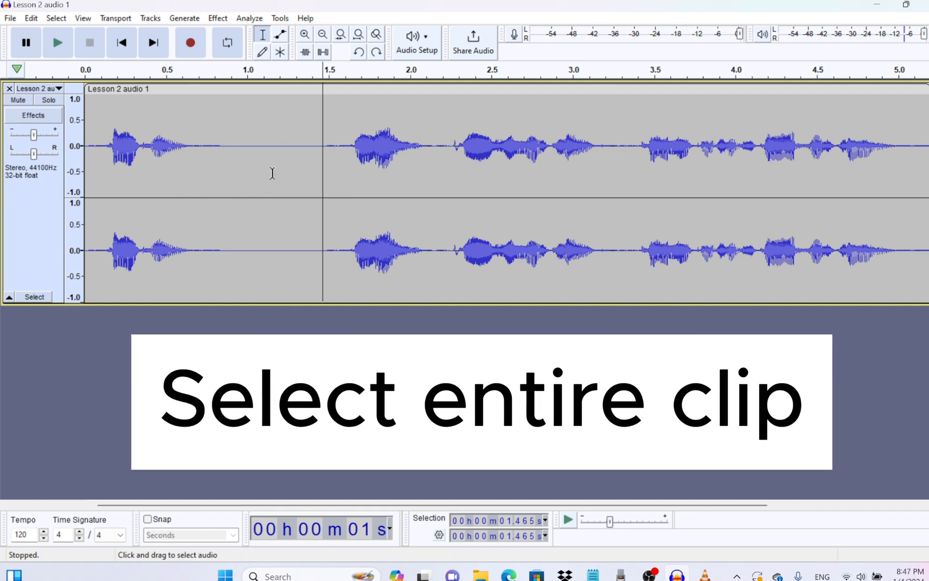
# Step: Select the entire audio track, clear and repeat the full selection, and replace it with a cursor at about 1.4 s
pyautogui.click(39, 226)
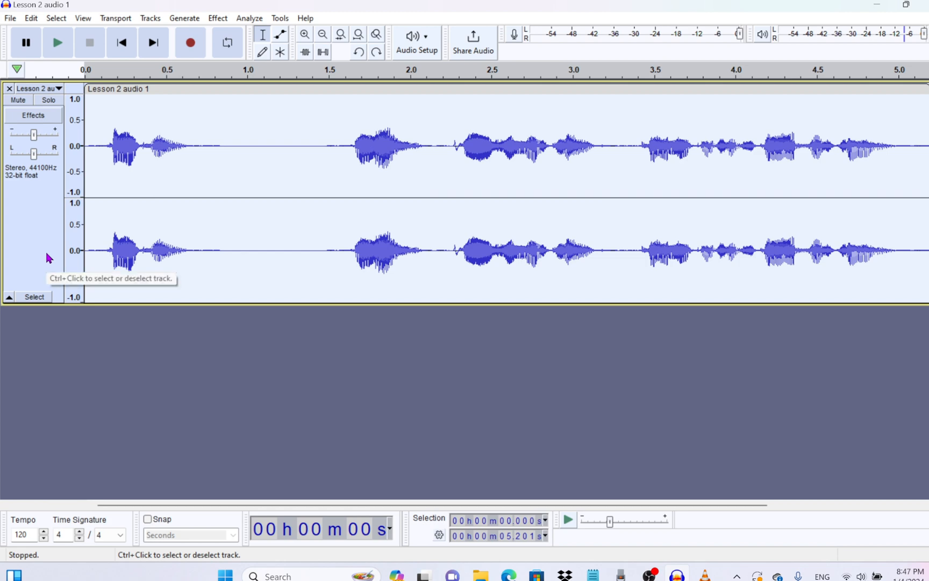
pyautogui.hotkey('ctrl', 'shift', 'a')
pyautogui.hotkey('ctrl', 'a')
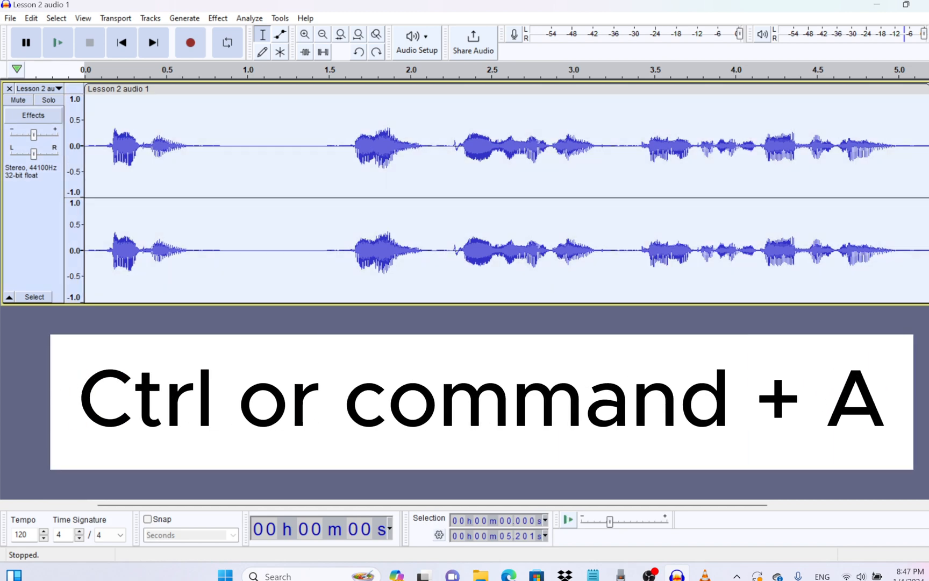
pyautogui.click(312, 260)
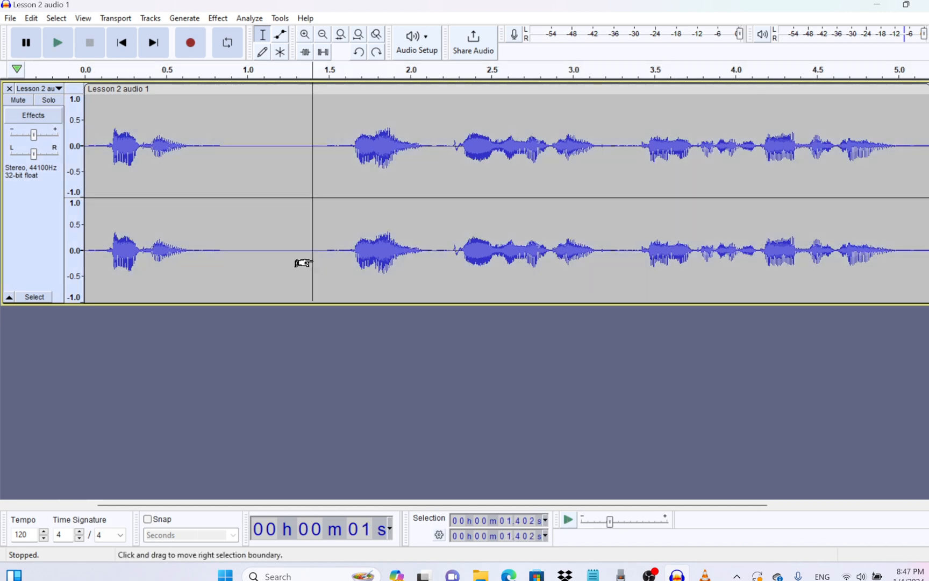
# Step: Select the second spoken part from about 1.58 s to 2.12 s, replace it with a full selection and deselect everything
pyautogui.moveTo(342, 166); pyautogui.dragTo(428, 160)
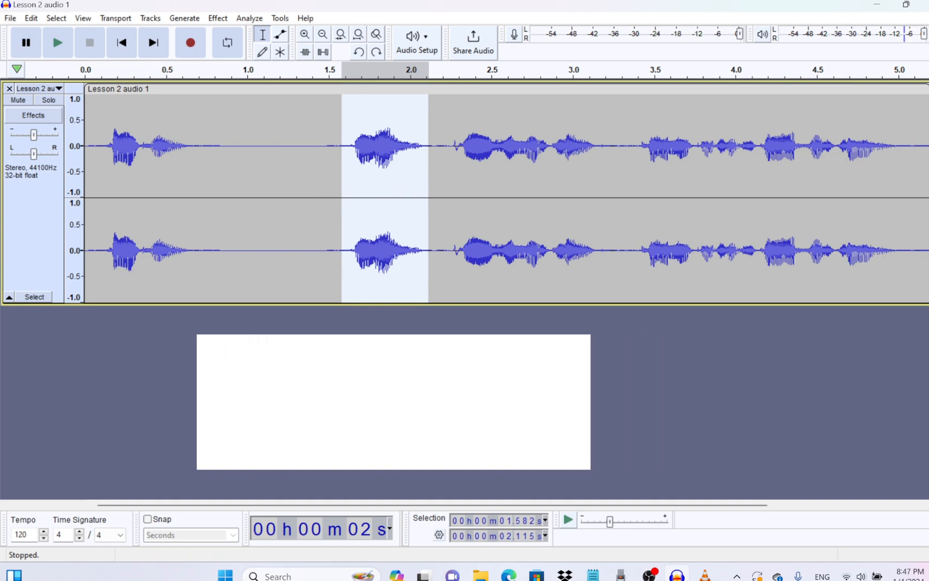
pyautogui.click(372, 368)
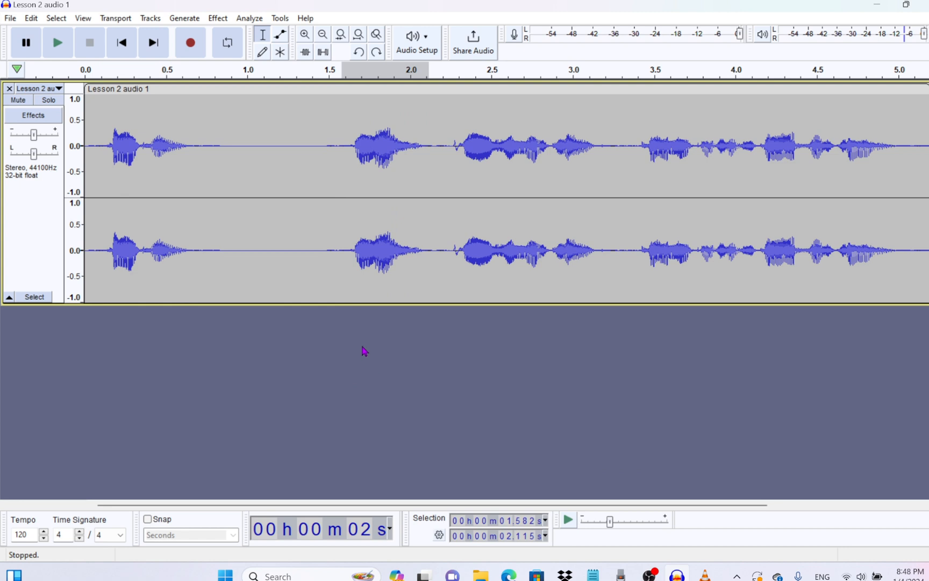
pyautogui.hotkey('ctrl', 'a')
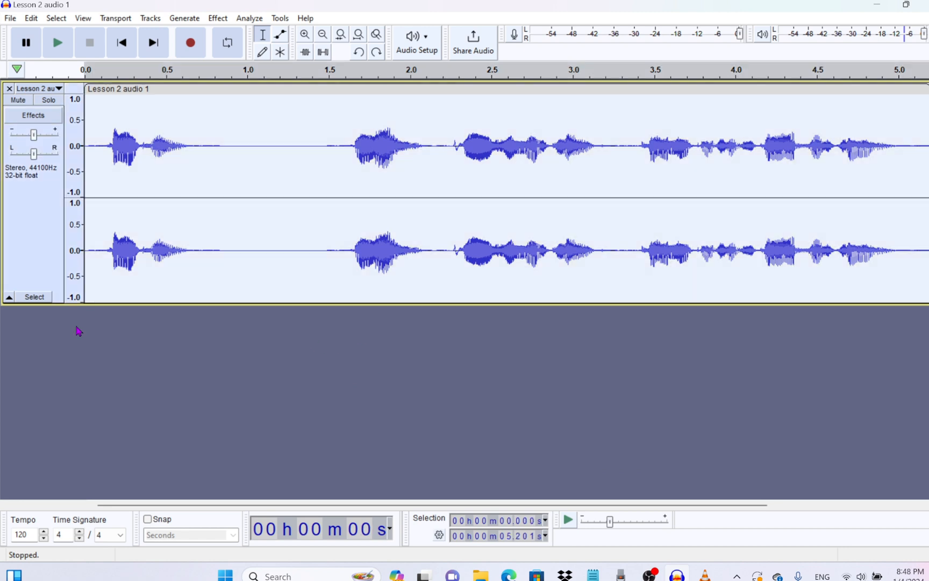
pyautogui.click(408, 357)
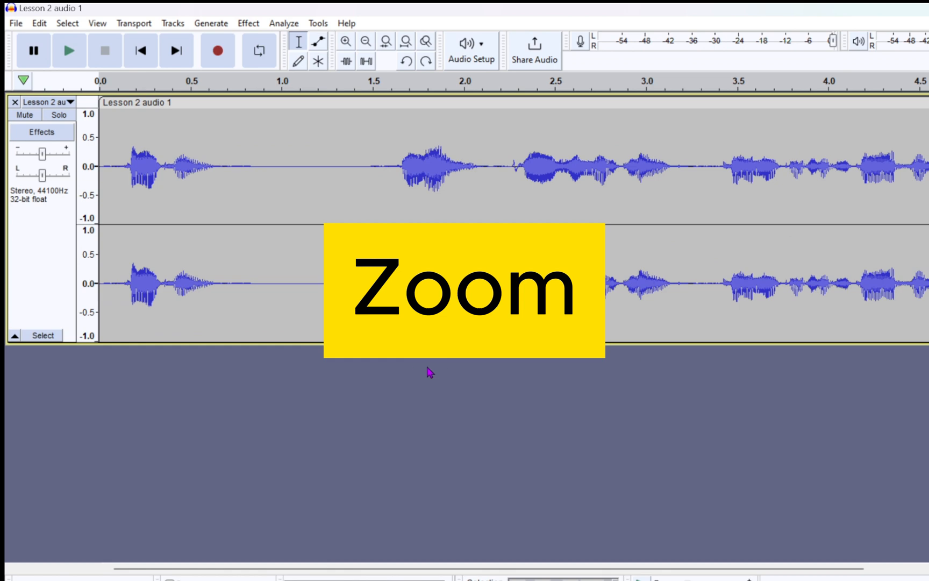
# Step: Zoom in twice to select about 2.27 s to 2.86 s precisely, zoom back out, and inspect other parts of the track at closer zoom
pyautogui.click(346, 43)
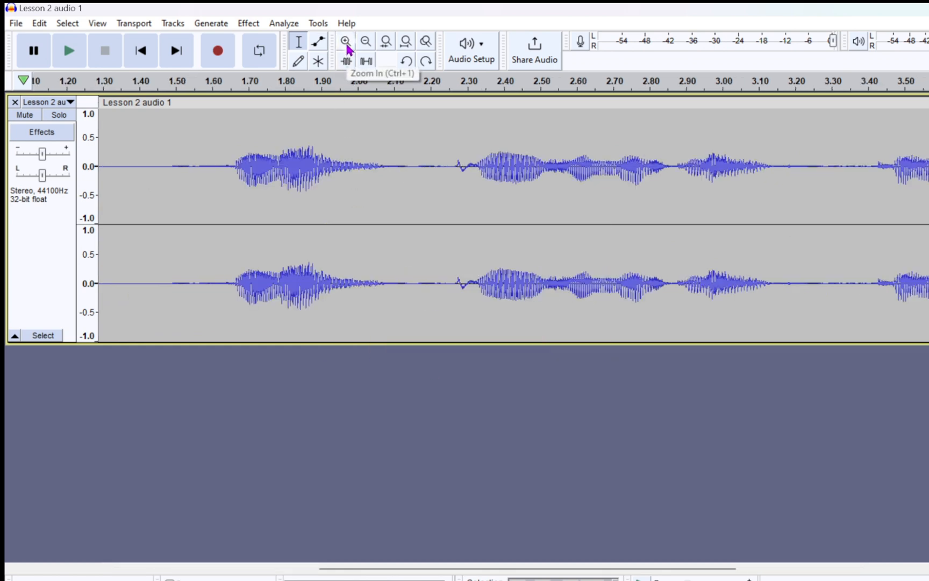
pyautogui.click(347, 43)
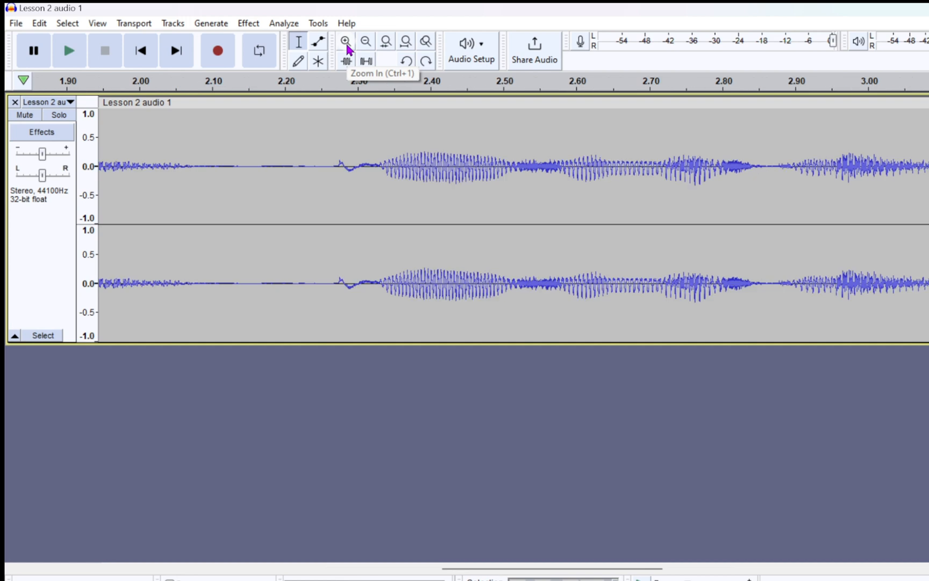
pyautogui.moveTo(334, 166); pyautogui.dragTo(764, 164)
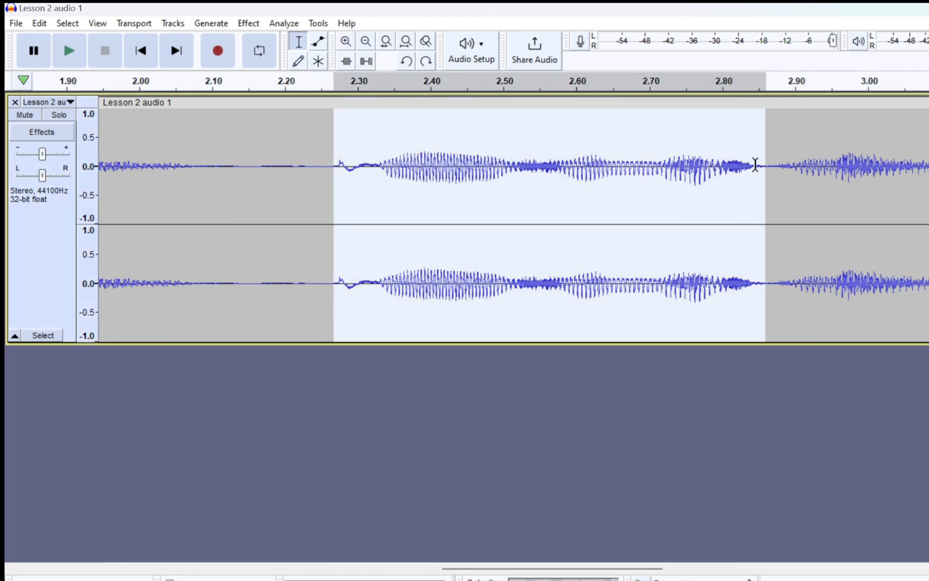
pyautogui.click(373, 43)
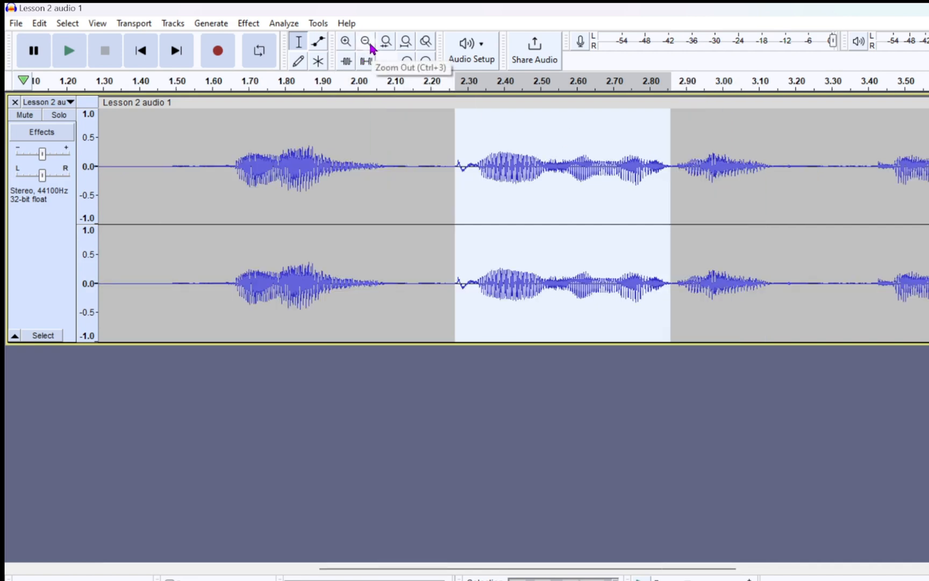
pyautogui.click(370, 45)
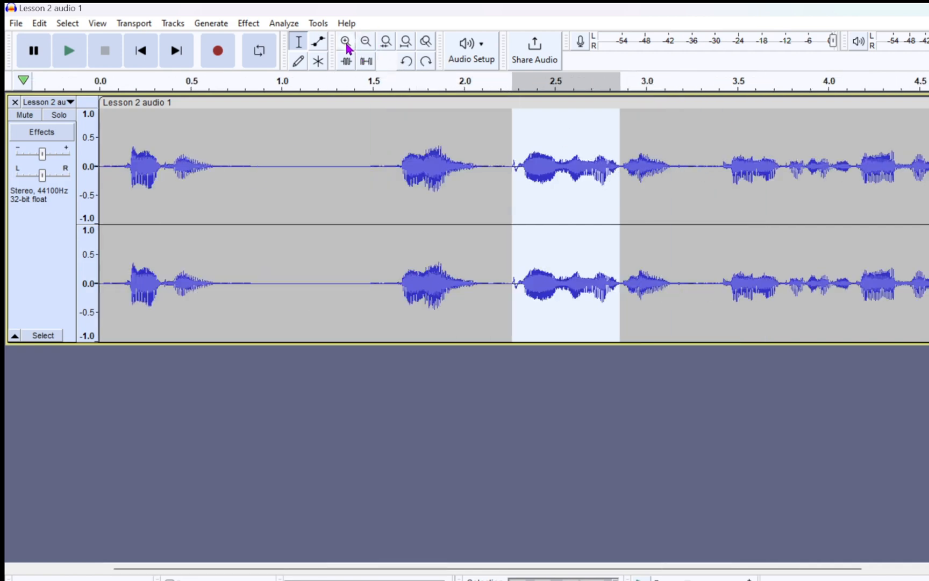
pyautogui.click(346, 43)
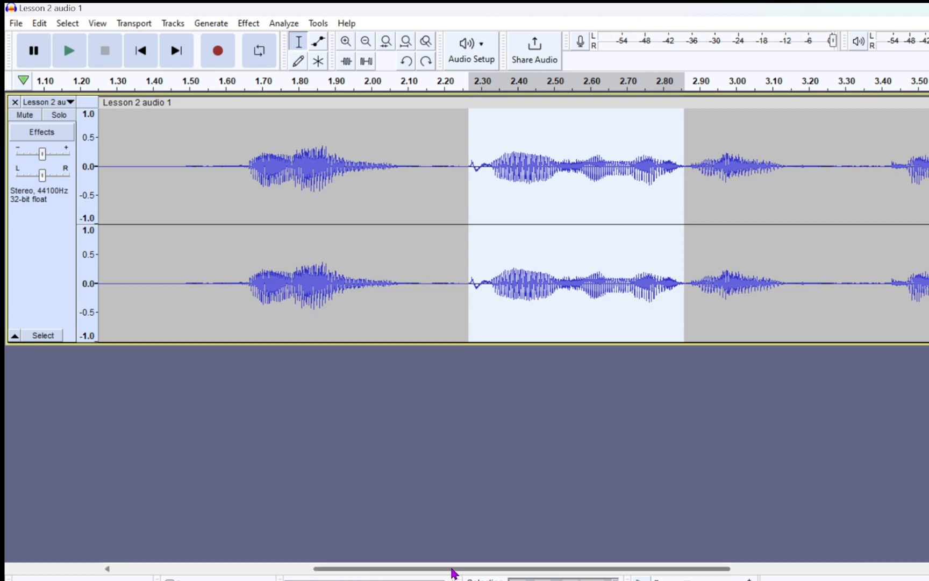
pyautogui.moveTo(442, 573); pyautogui.dragTo(613, 573)
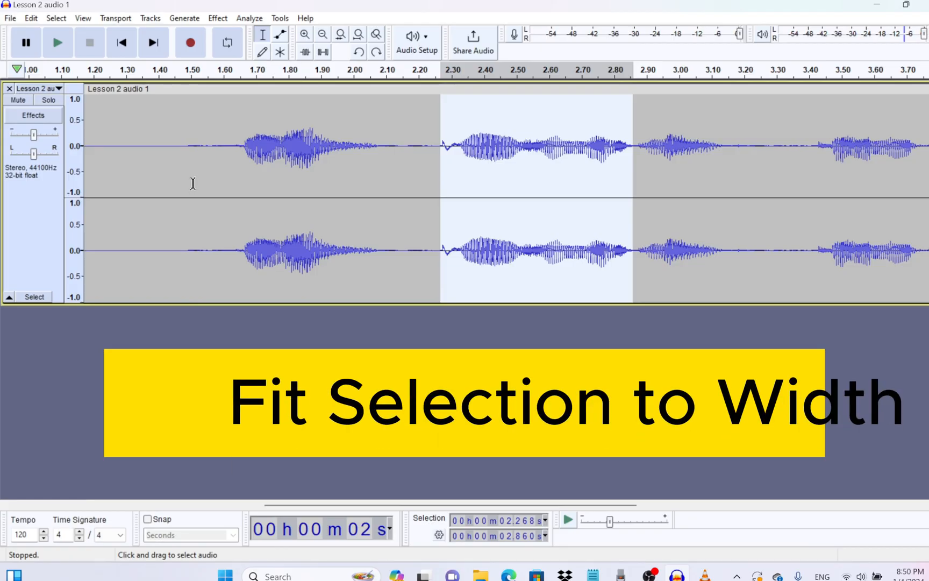
# Step: Select from about 1.61 s to 3.21 s, fit that selection to the view width, and restore the full-project view with nothing selected
pyautogui.click(195, 167)
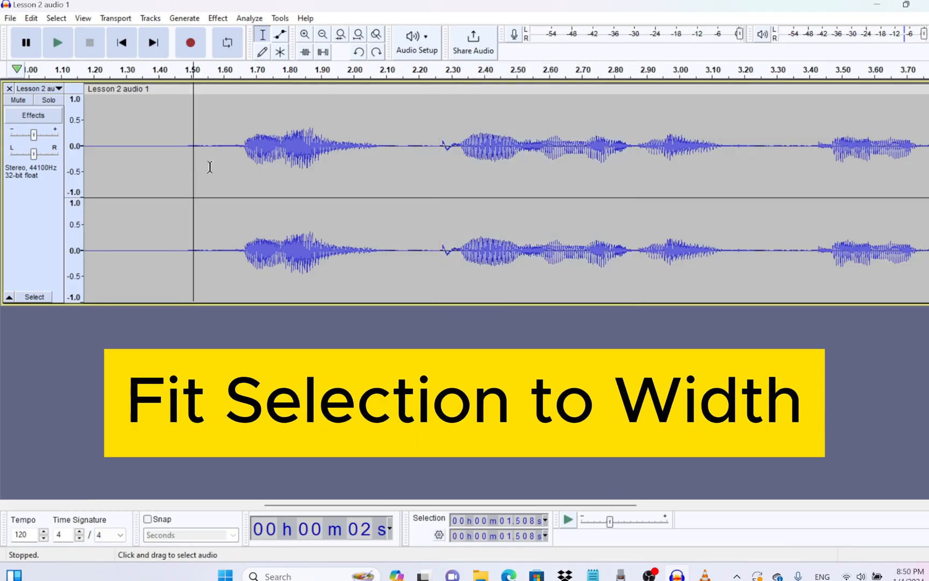
pyautogui.moveTo(224, 170); pyautogui.dragTo(746, 183)
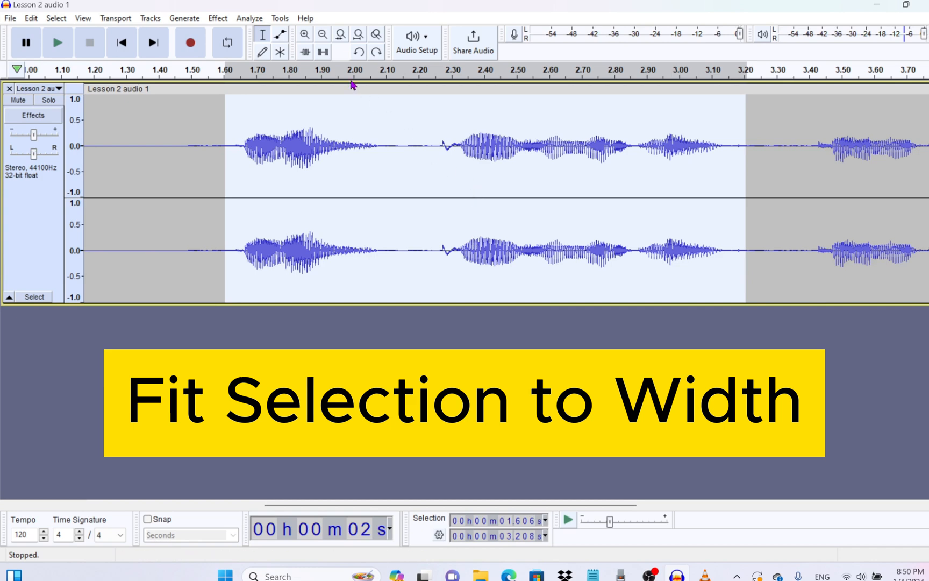
pyautogui.click(341, 34)
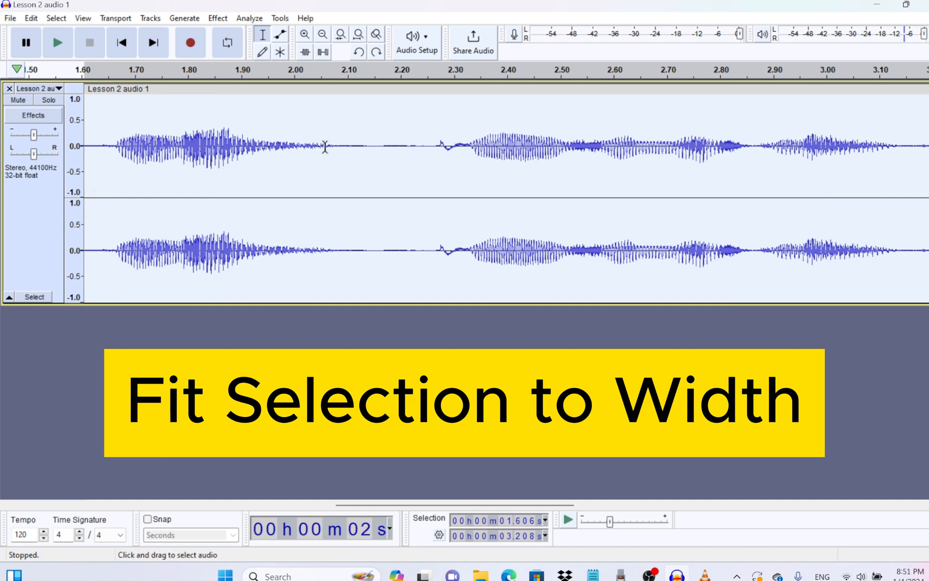
pyautogui.click(359, 35)
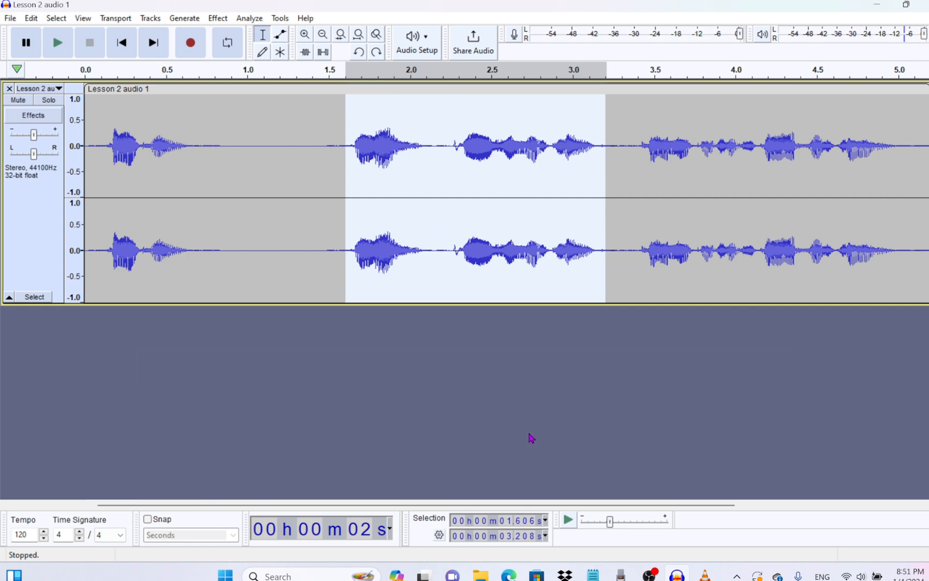
pyautogui.click(524, 393)
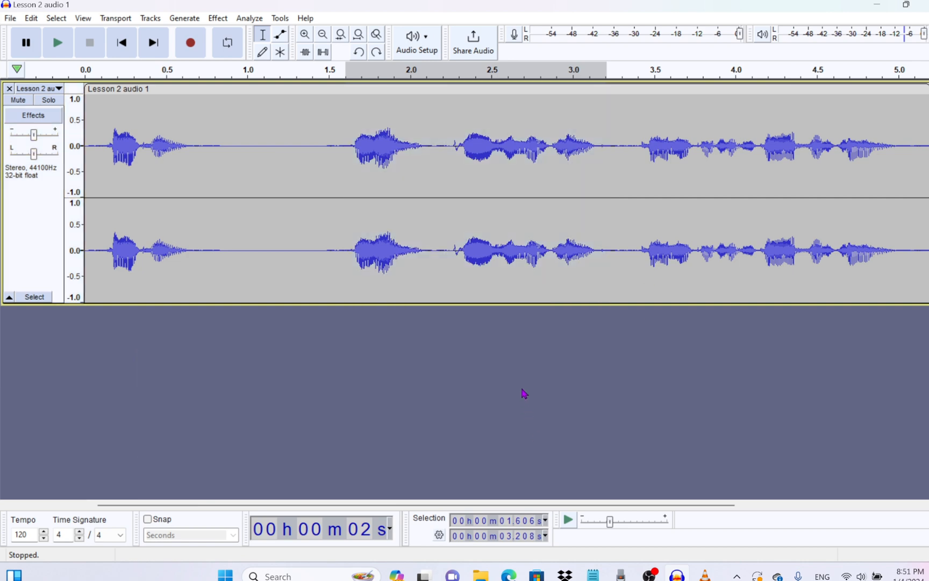
# Step: Select from about 1.54 s to 3.21 s, compare its fit-to-width view with the full-project view, and deselect the track
pyautogui.click(305, 36)
pyautogui.click(323, 35)
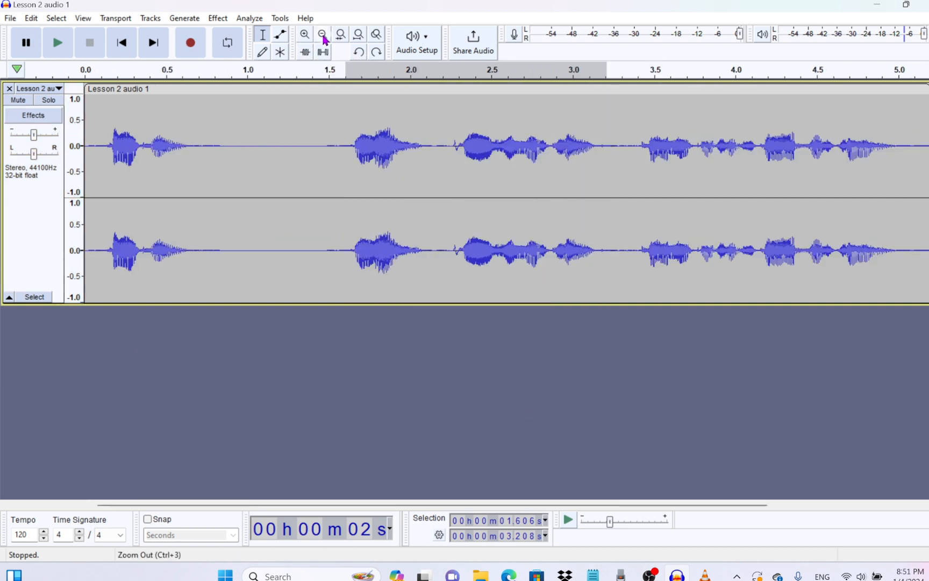
pyautogui.moveTo(334, 178); pyautogui.dragTo(607, 177)
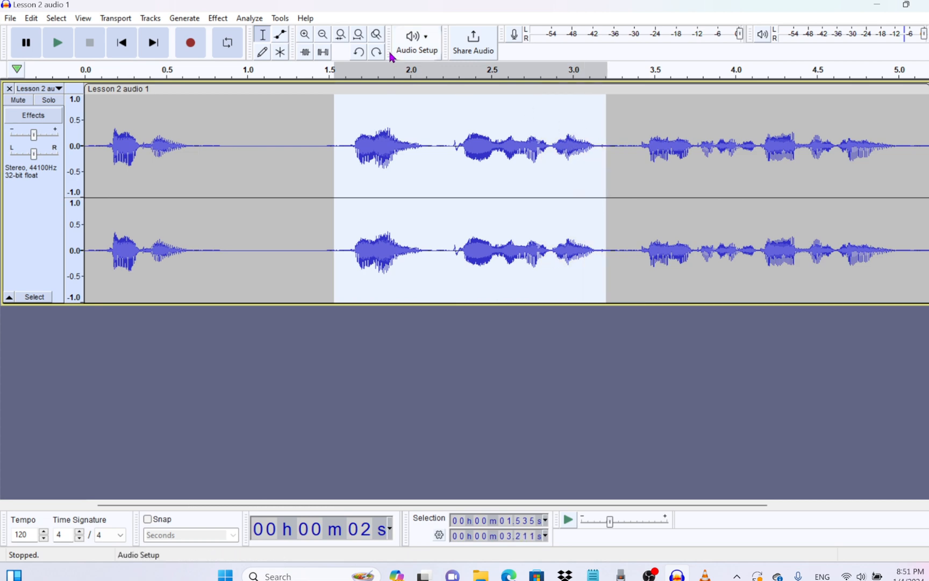
pyautogui.click(340, 34)
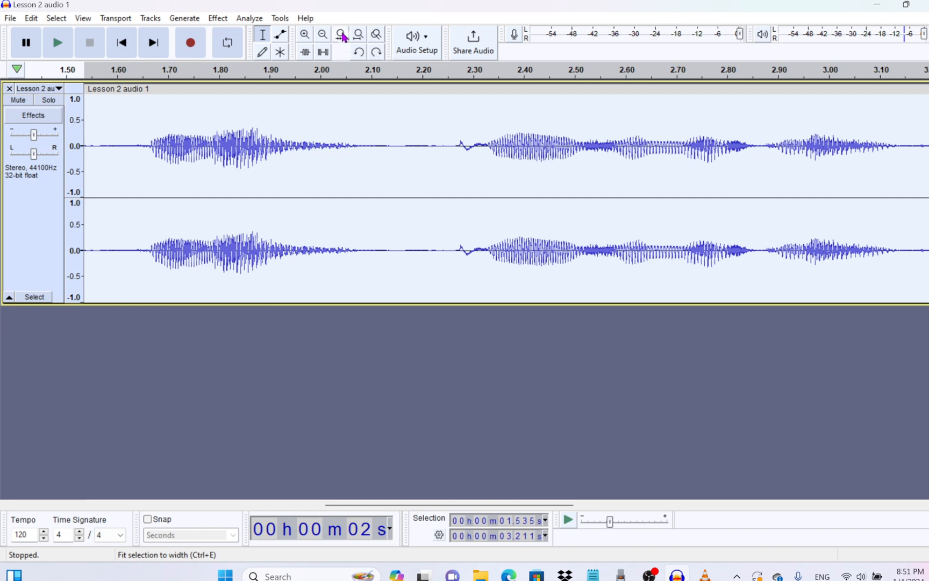
pyautogui.click(359, 34)
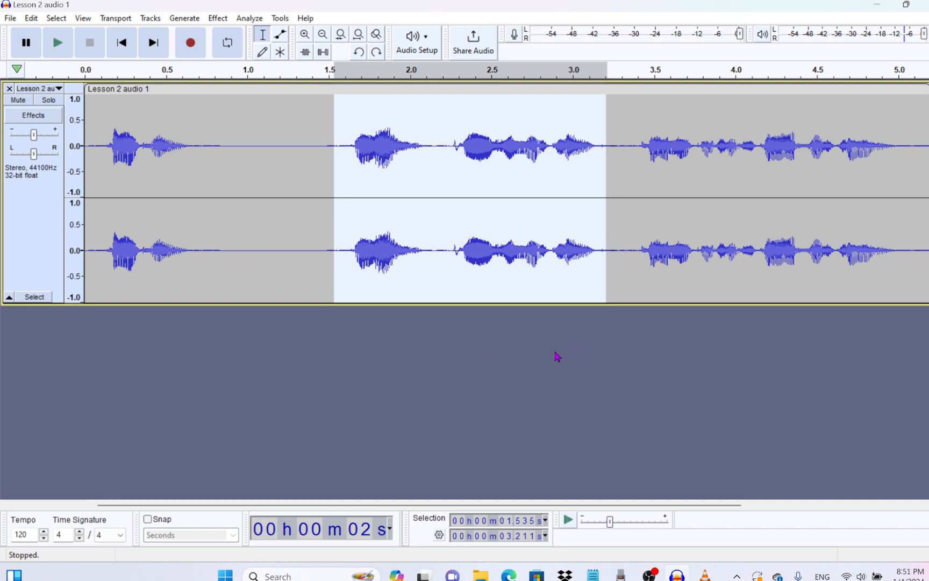
pyautogui.click(522, 356)
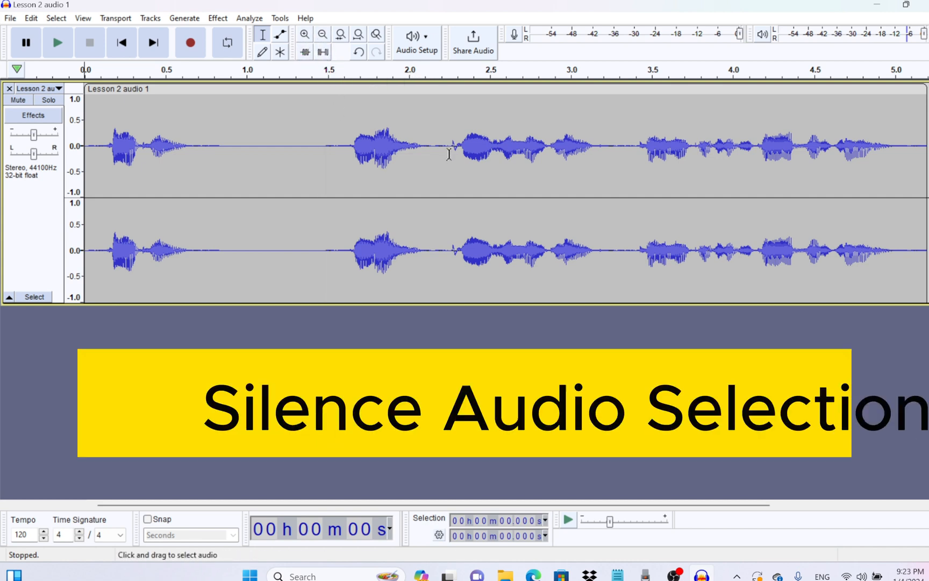
# Step: Select the speech from about 2.27 s to 3.16 s, silence it and undo the silencing
pyautogui.moveTo(453, 148); pyautogui.dragTo(597, 149)
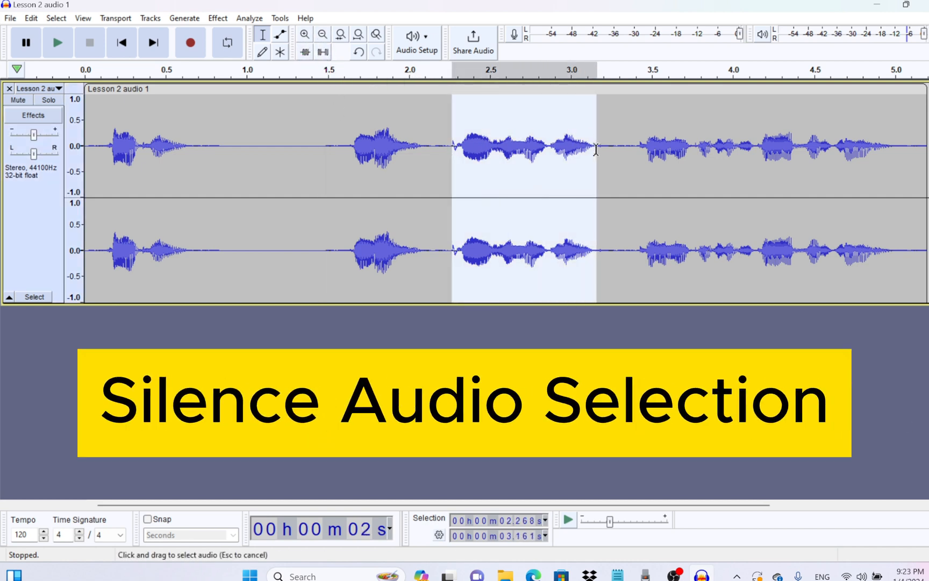
pyautogui.click(323, 52)
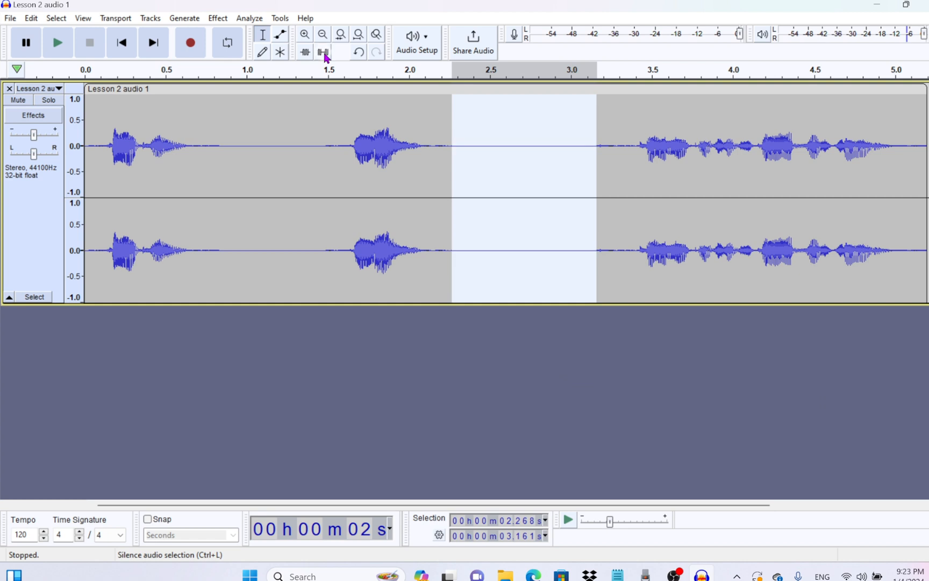
pyautogui.click(359, 53)
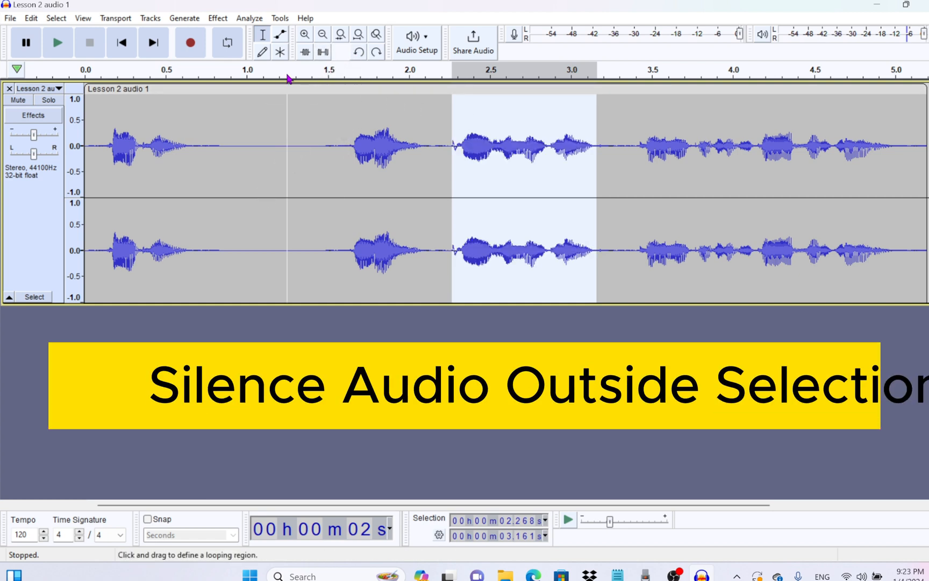
# Step: Trim the audio outside the selection, try moving the remaining clip towards the track's start, and undo back to the untrimmed track
pyautogui.click(305, 52)
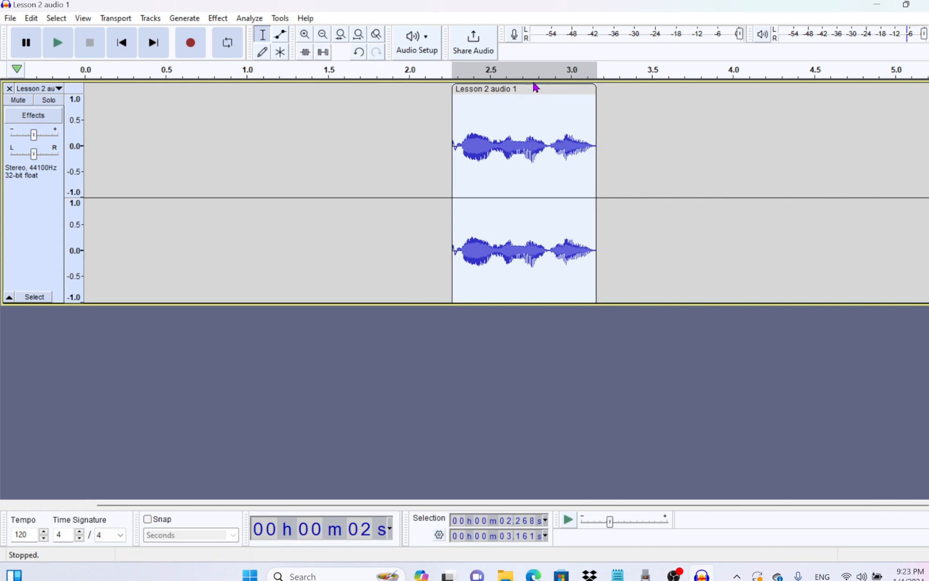
pyautogui.moveTo(547, 89); pyautogui.dragTo(181, 85)
pyautogui.click(359, 52)
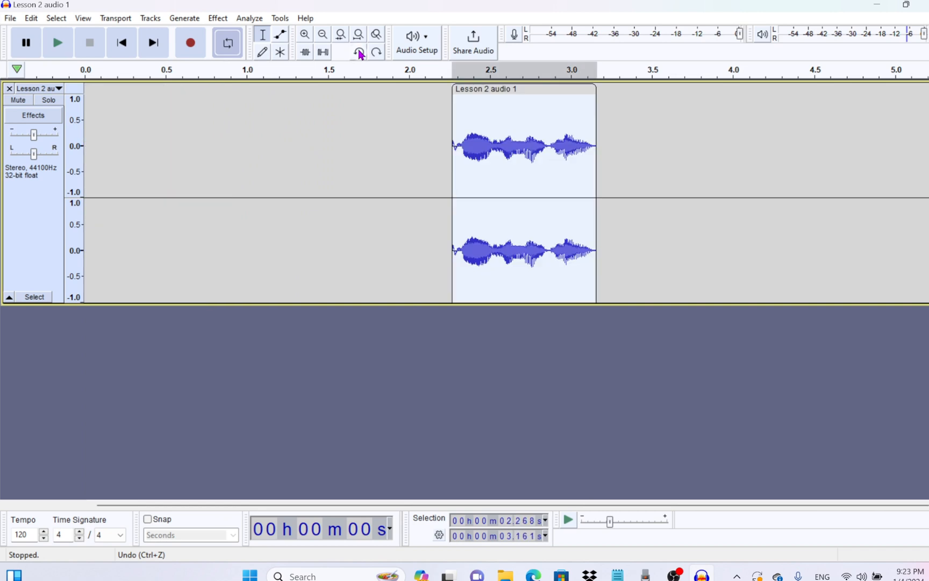
pyautogui.click(359, 52)
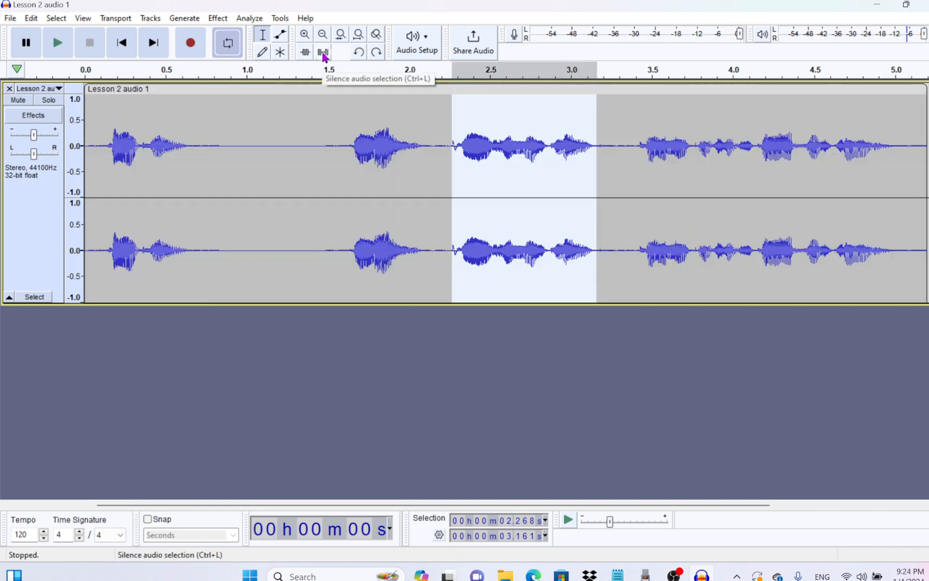
# Step: Silence the selected speech between about 2.27 s and 3.16 s
pyautogui.click(324, 54)
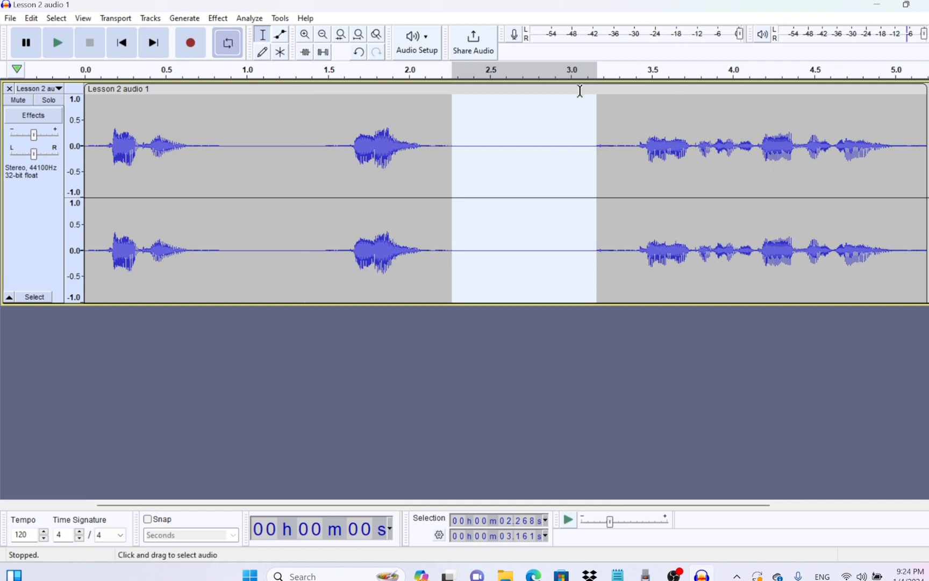
# Step: Undo the silencing of the speech between about 2.27 s and 3.16 s
pyautogui.click(458, 148)
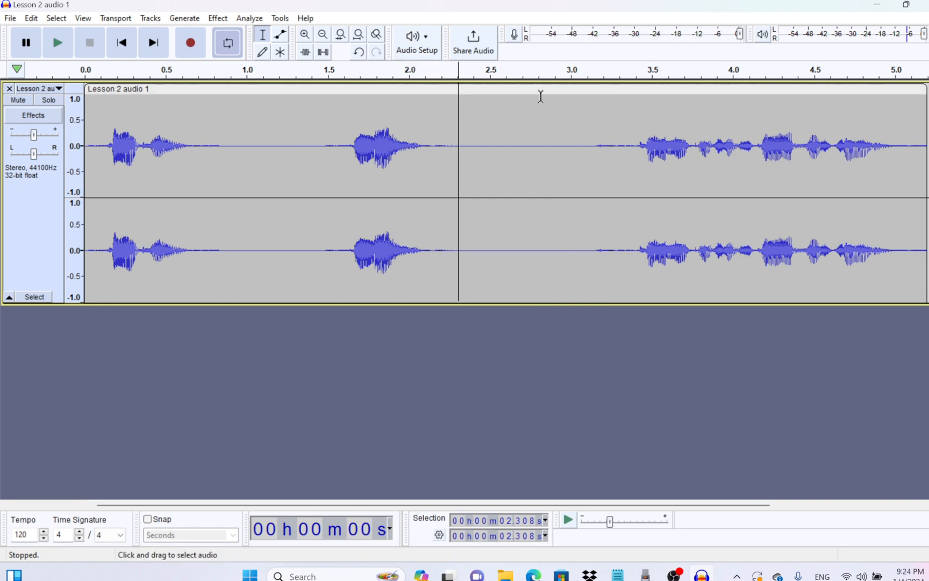
pyautogui.click(358, 52)
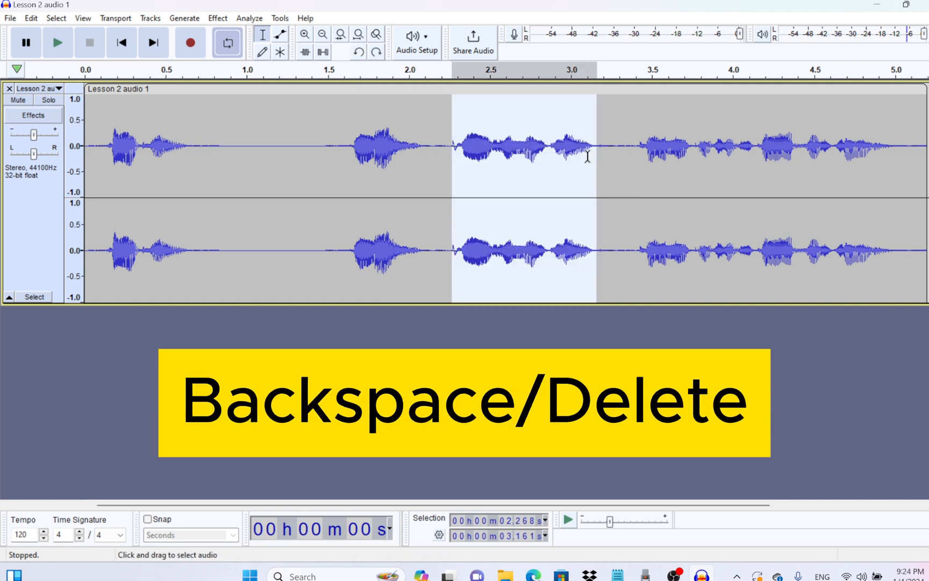
# Step: Try deleting and then silencing the selected speech between about 2.27 s and 3.16 s, undoing each edit
pyautogui.press('BackSpace')
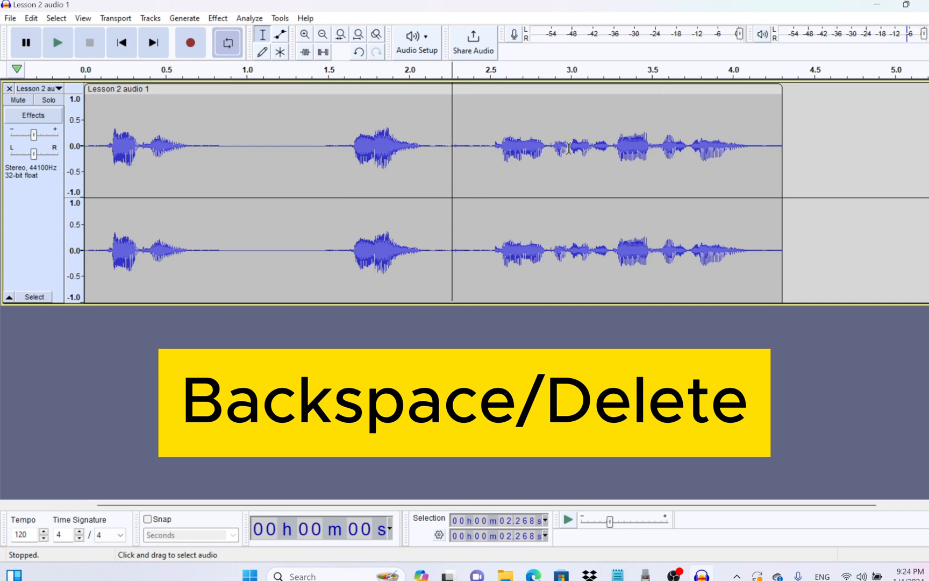
pyautogui.click(358, 51)
pyautogui.click(325, 54)
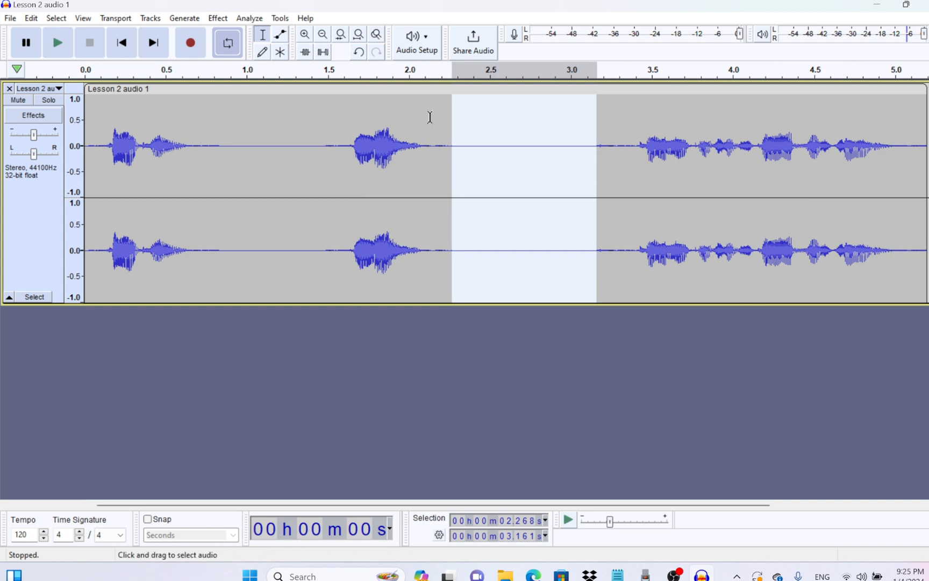
pyautogui.hotkey('ctrl', 'z')
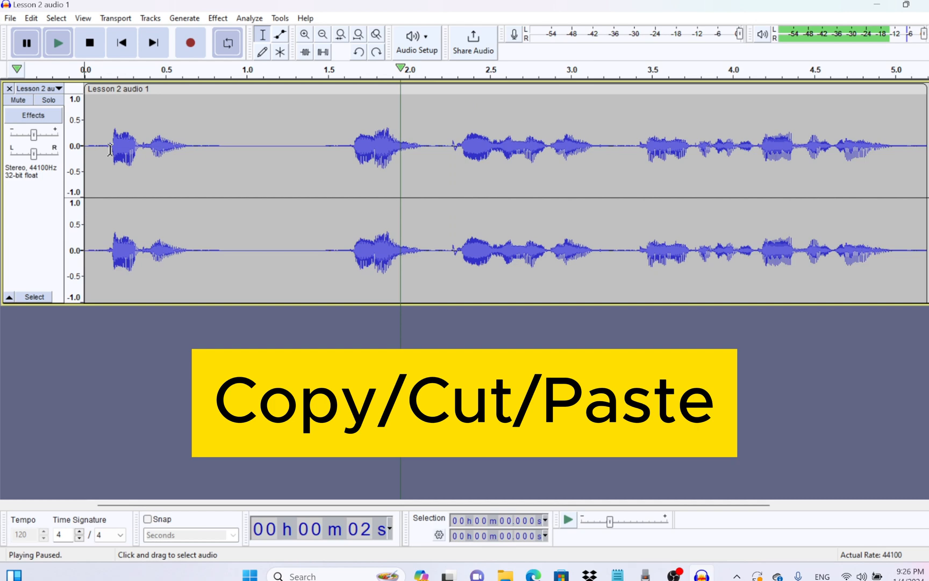
# Step: Copy the speech from about 0.16 s to 0.63 s and paste it near the track's end at about 4.98 s
pyautogui.click(110, 150)
pyautogui.moveTo(111, 149); pyautogui.dragTo(183, 149)
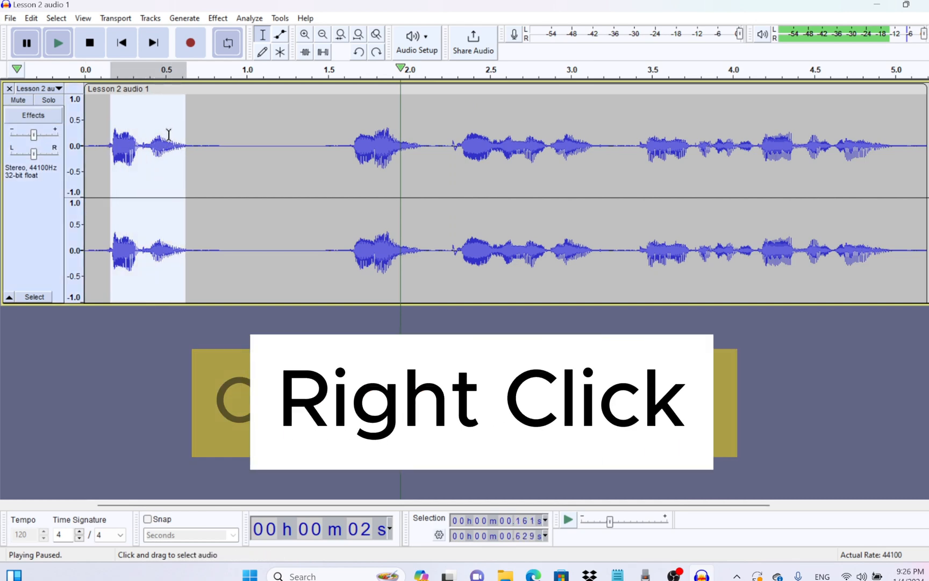
pyautogui.rightClick(170, 137)
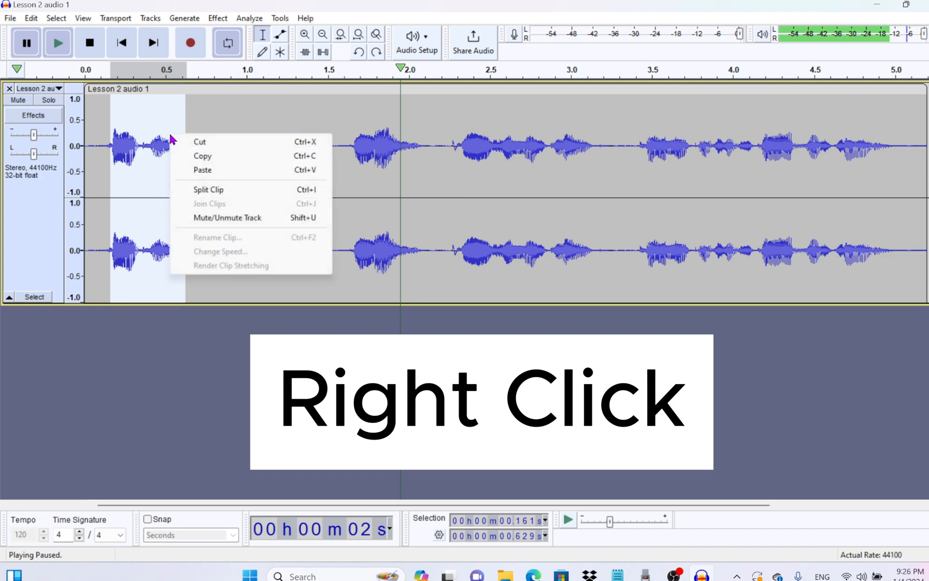
pyautogui.click(207, 155)
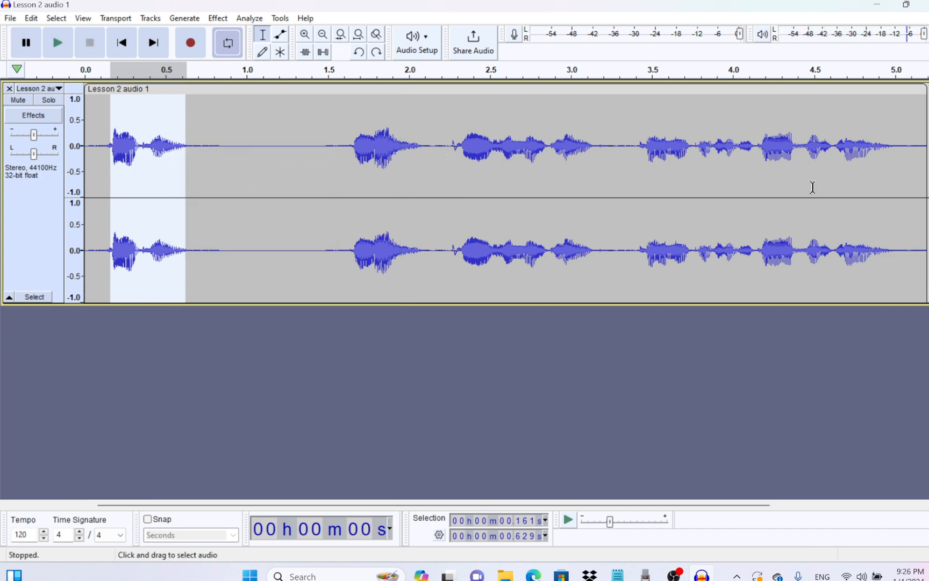
pyautogui.click(891, 155)
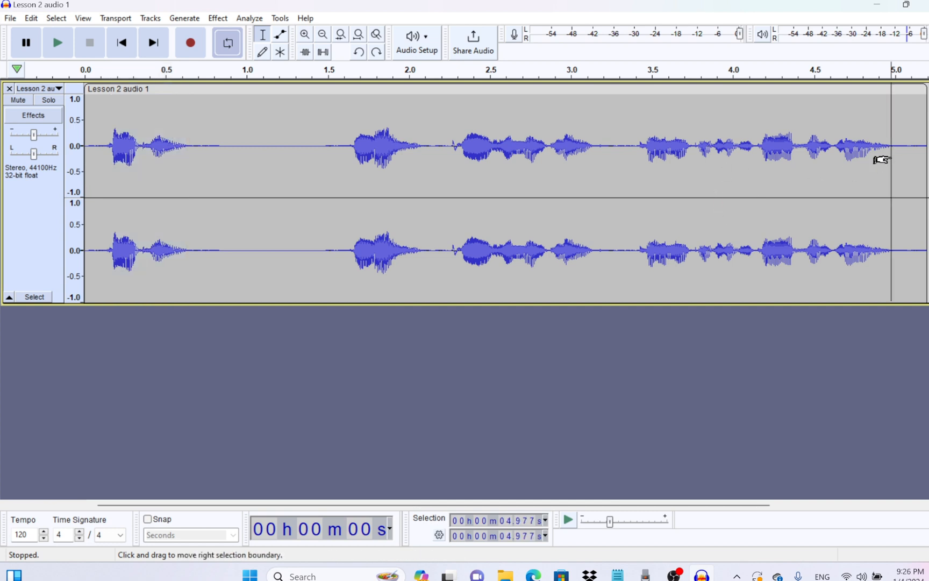
pyautogui.rightClick(893, 160)
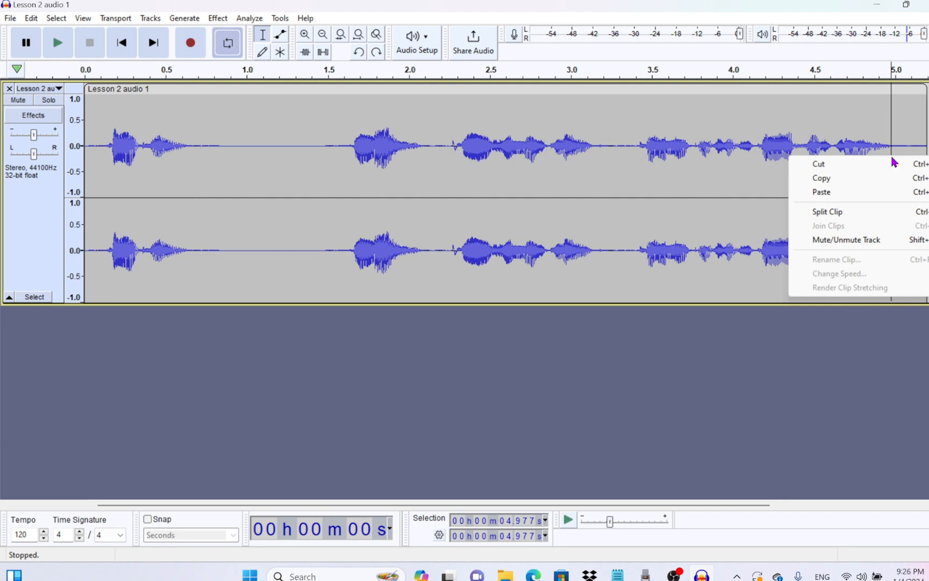
pyautogui.click(821, 192)
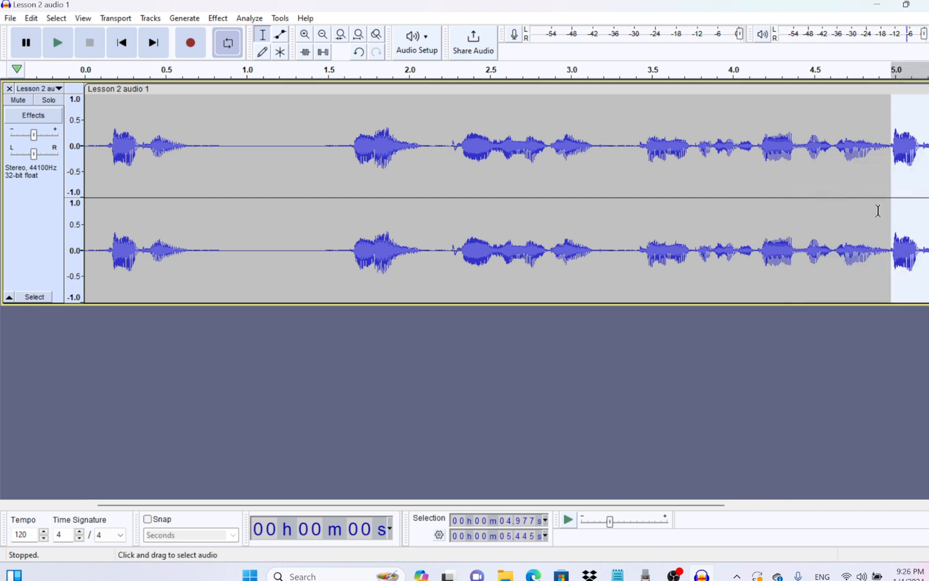
pyautogui.moveTo(502, 501)
pyautogui.mouseDown()
pyautogui.moveTo(675, 509)
pyautogui.moveTo(633, 516)
pyautogui.moveTo(516, 496)
pyautogui.mouseUp()
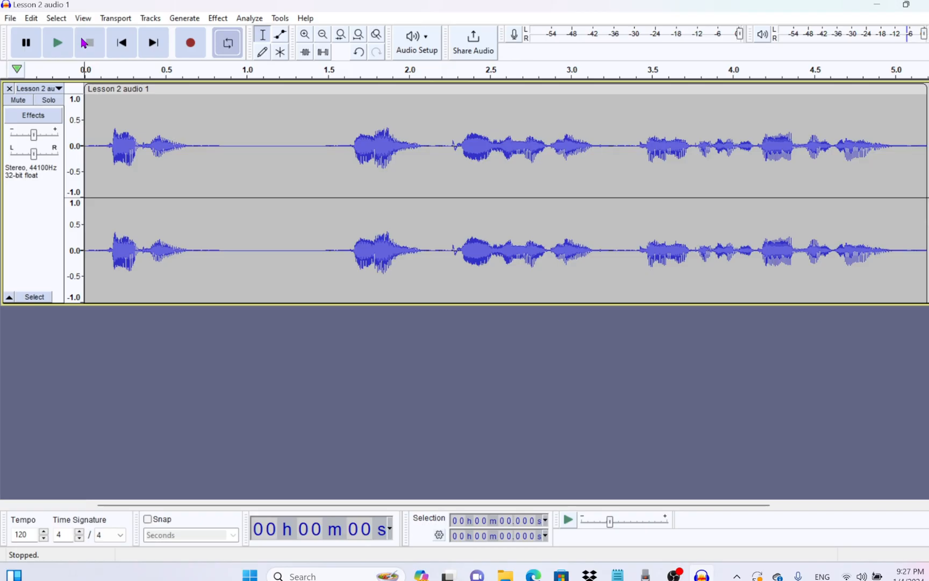
# Step: Preview the track briefly, and move the first speech portion, about 0.15 s to 0.64 s, to about 4.51 s by cutting and pasting
pyautogui.click(67, 47)
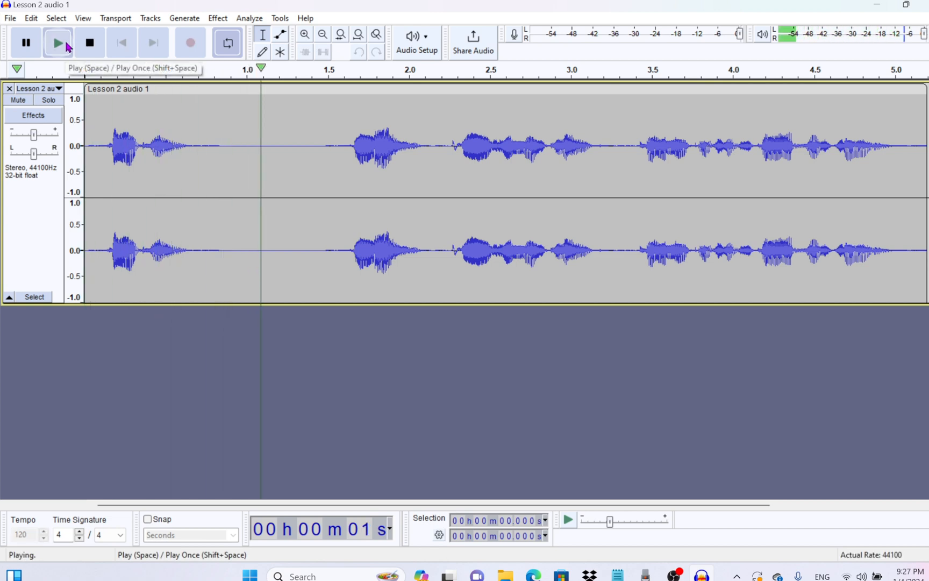
pyautogui.click(90, 43)
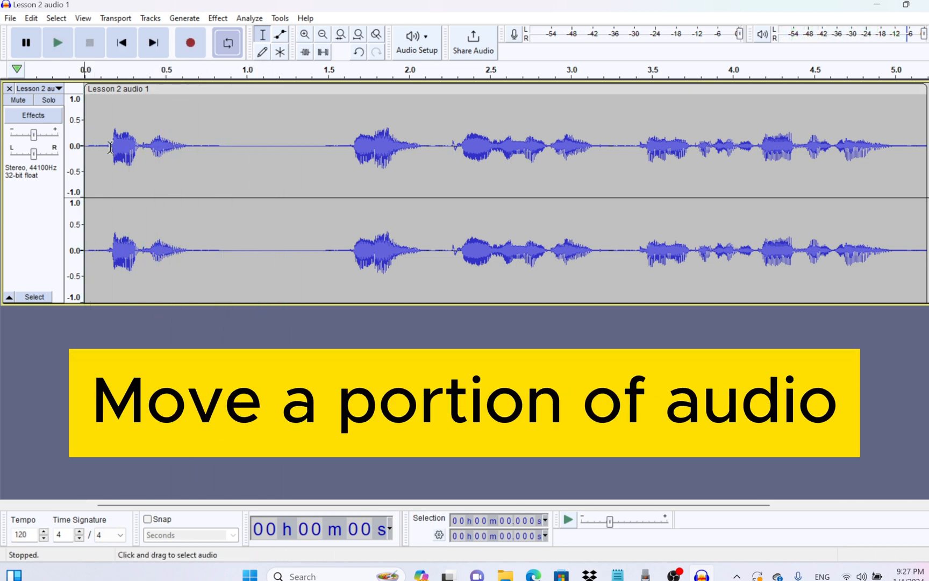
pyautogui.moveTo(110, 146); pyautogui.dragTo(188, 149)
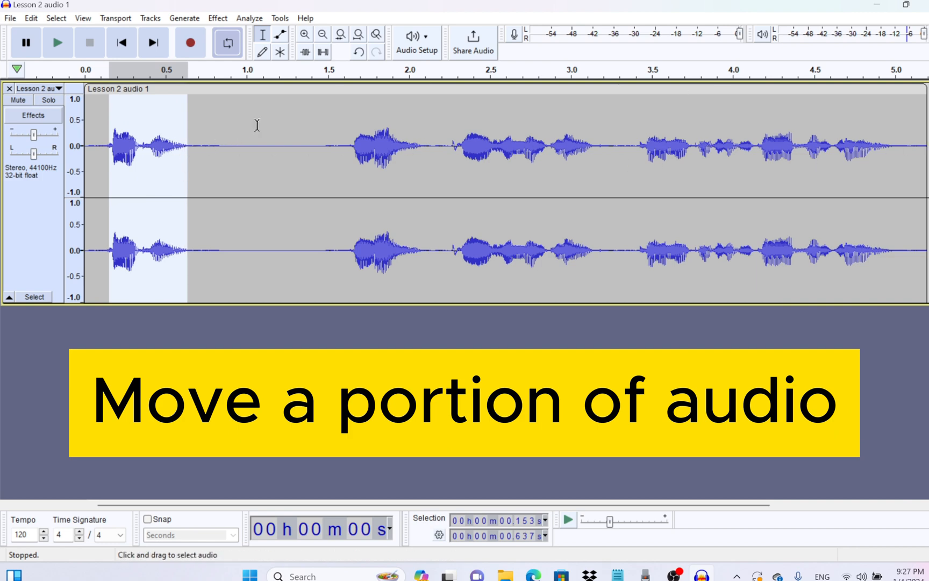
pyautogui.rightClick(166, 116)
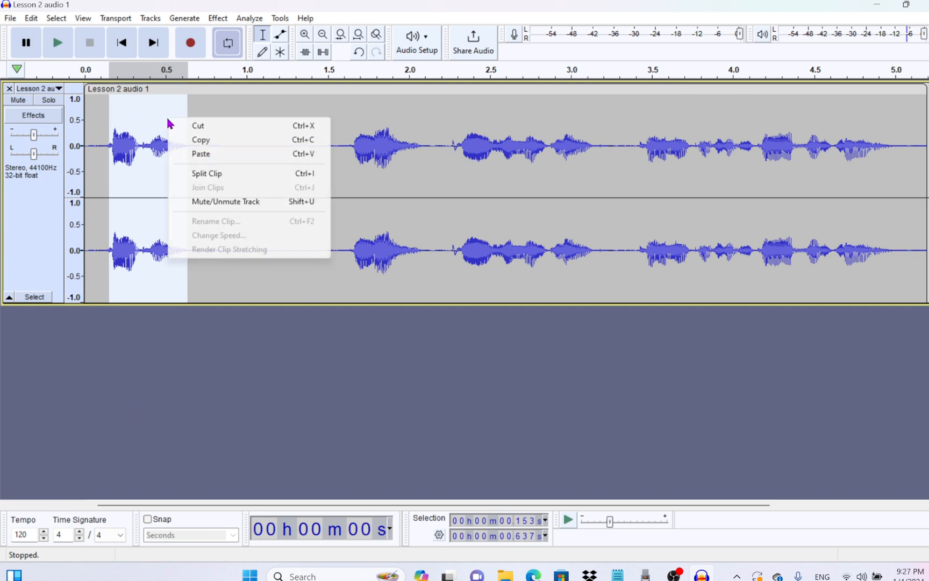
pyautogui.click(209, 126)
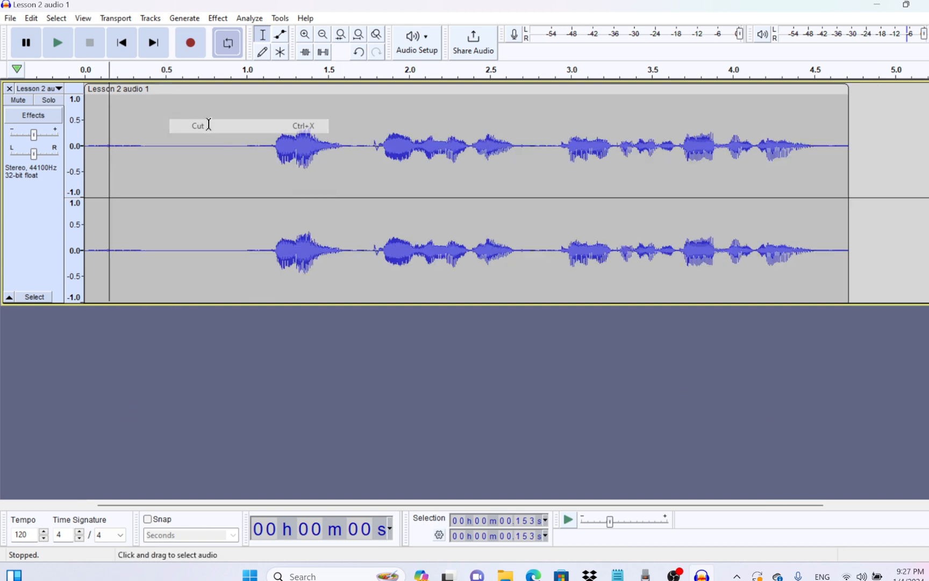
pyautogui.click(814, 149)
pyautogui.rightClick(798, 153)
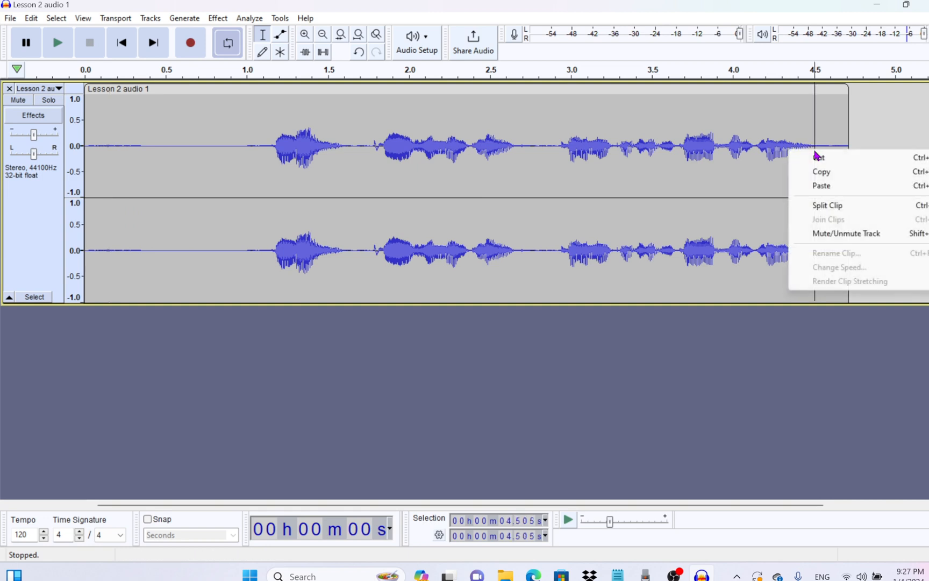
pyautogui.click(835, 183)
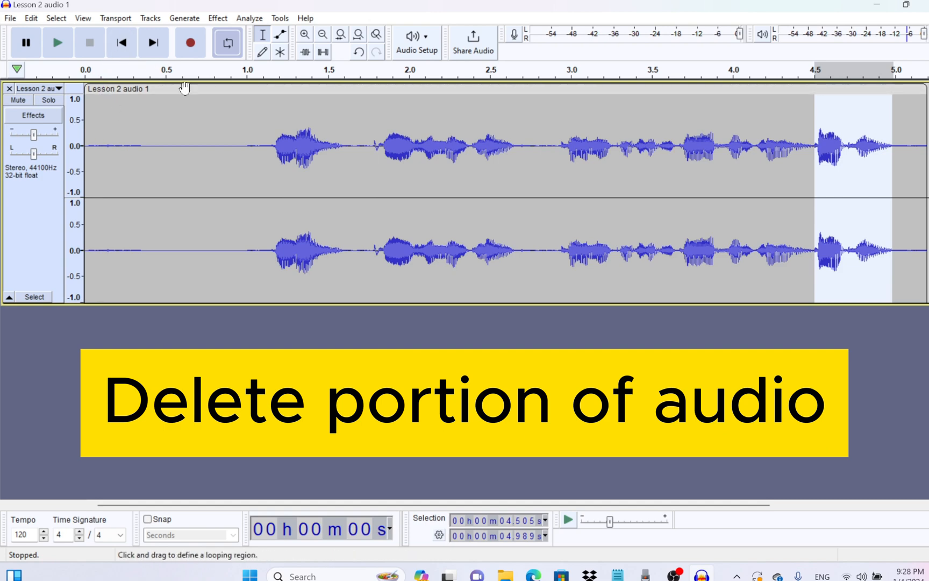
# Step: Play back the rearranged track from its beginning with no audio selected
pyautogui.click(55, 46)
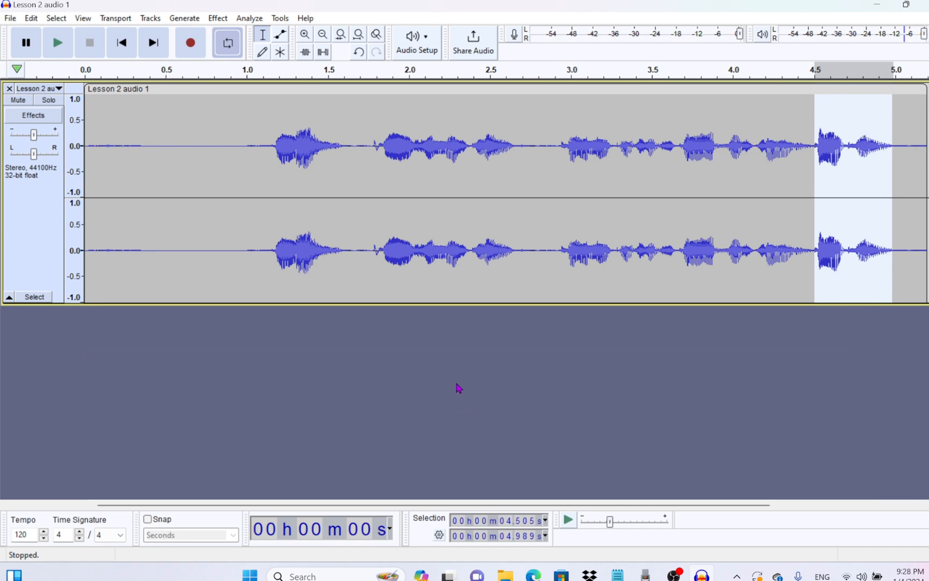
pyautogui.click(461, 366)
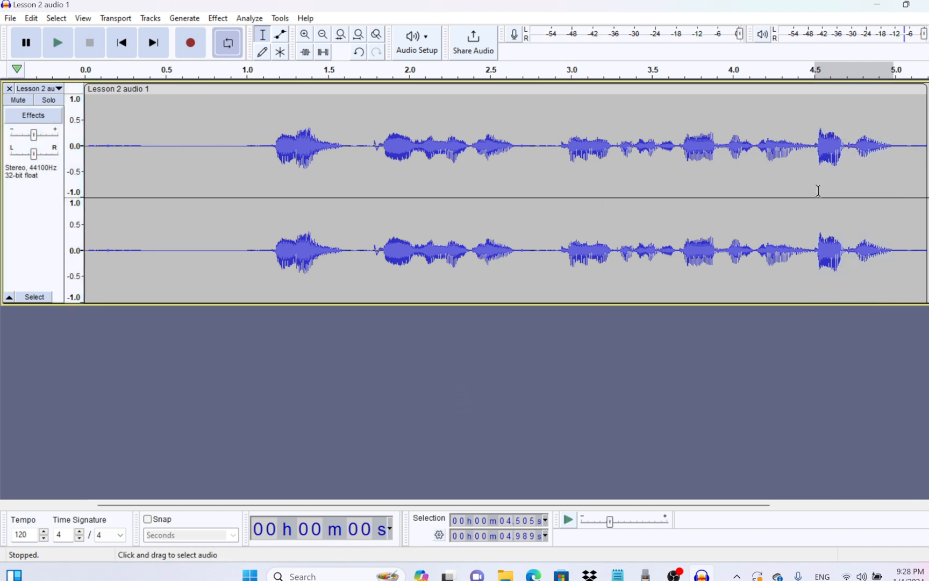
pyautogui.click(123, 46)
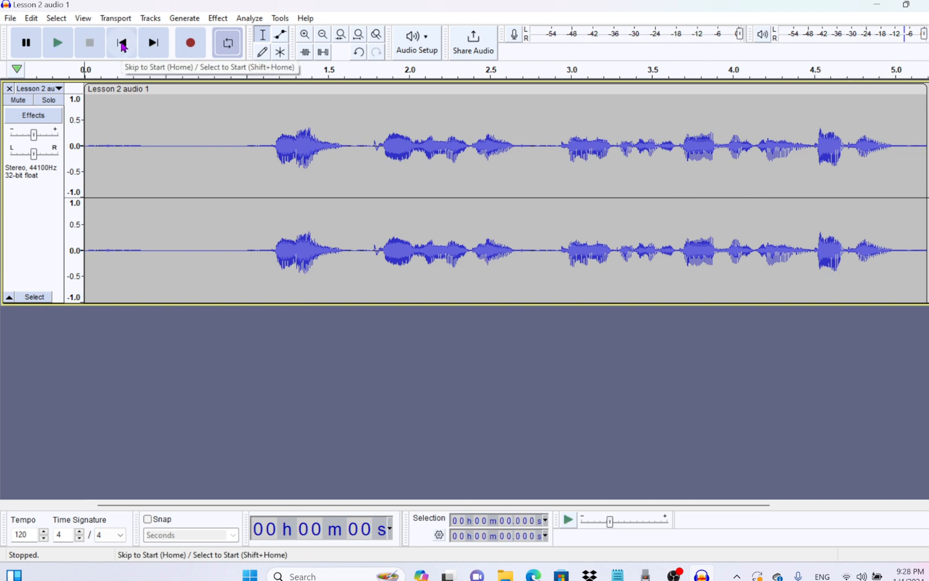
pyautogui.click(63, 47)
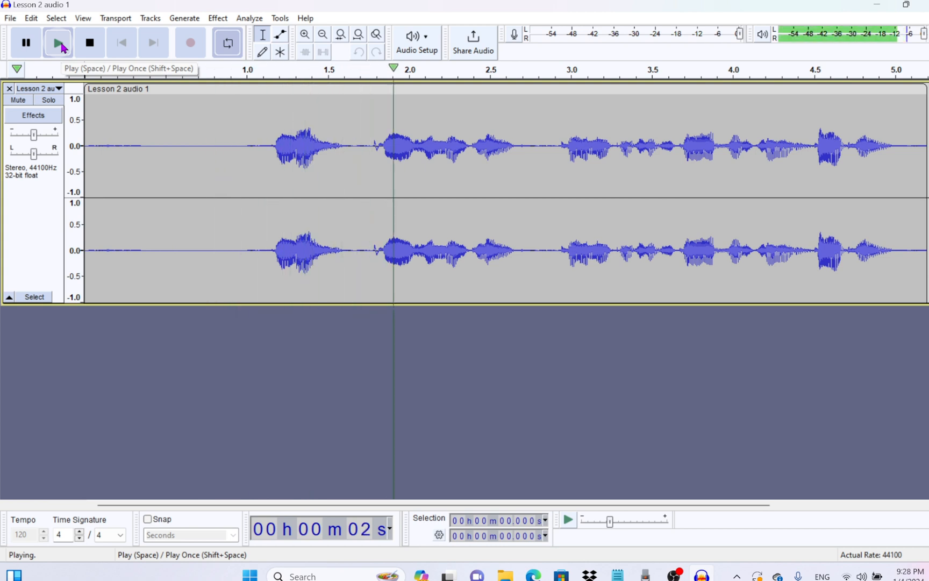
# Step: Delete the speech from about 1.16 s to 1.61 s and play the edited track from its beginning
pyautogui.moveTo(273, 147); pyautogui.dragTo(344, 145)
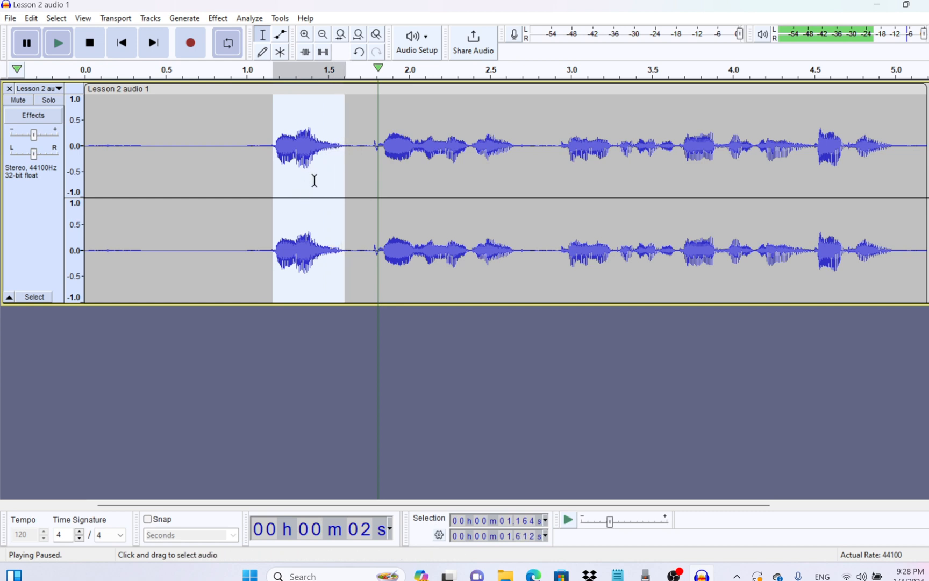
pyautogui.press('Delete')
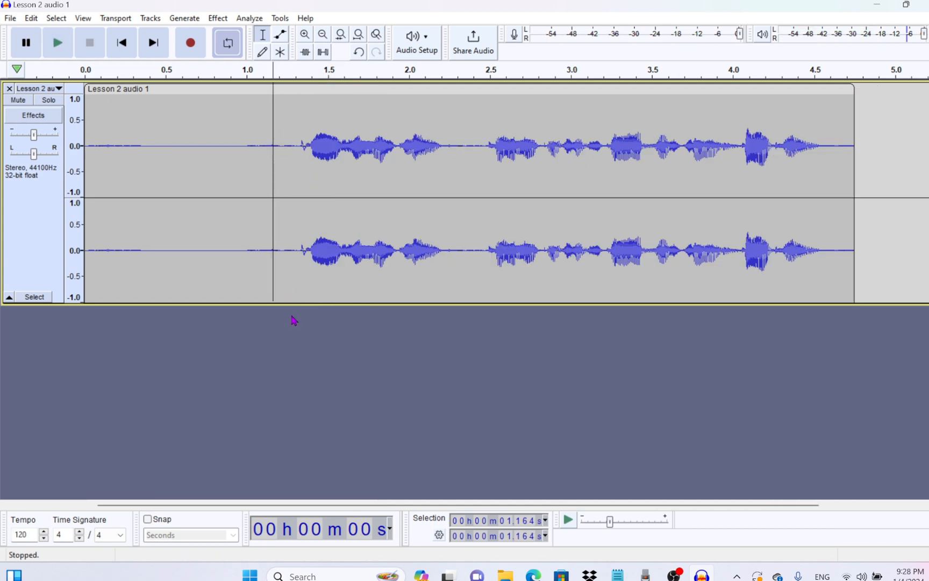
pyautogui.click(122, 50)
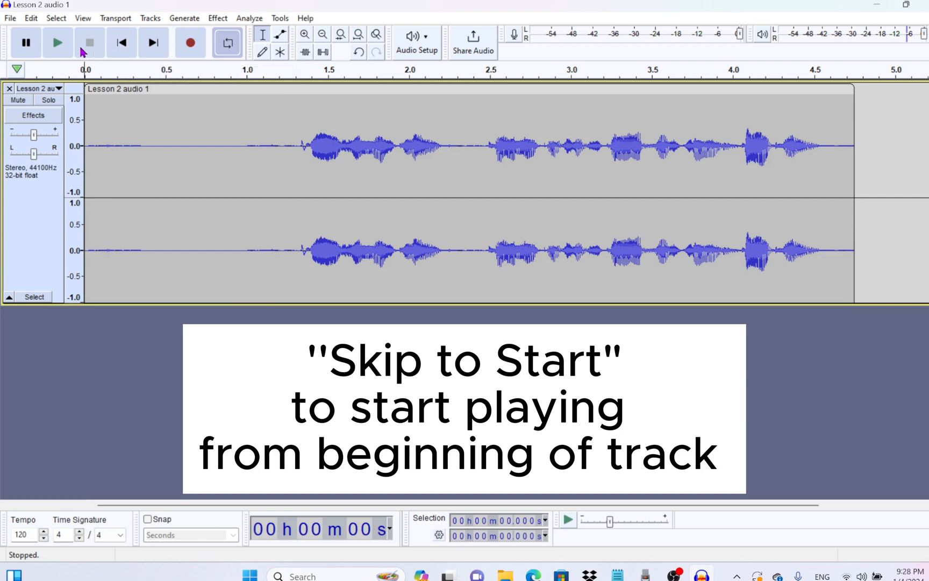
pyautogui.click(61, 50)
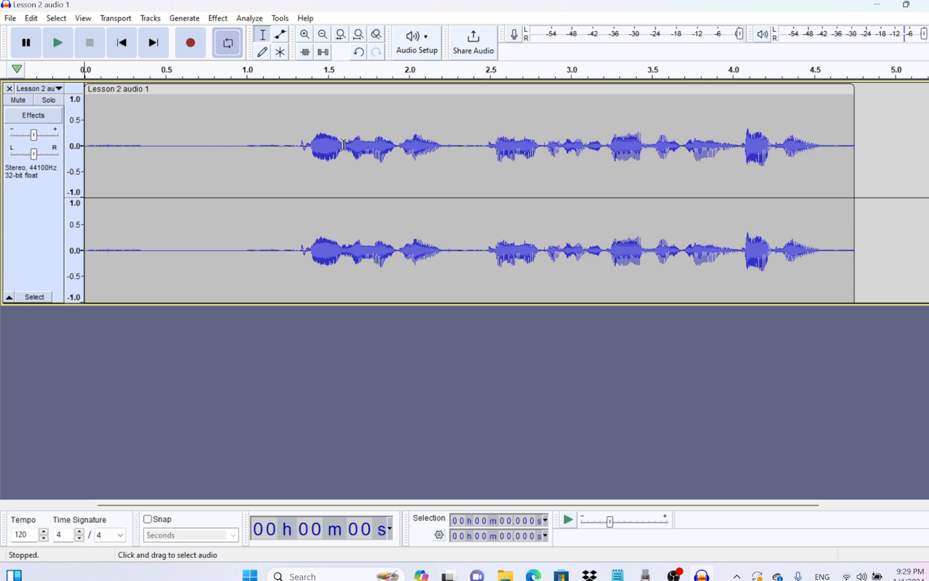
# Step: Audition the speech around 1.56 s to 1.93 s, refine the selection to about 1.61 s to 1.93 s, and delete it
pyautogui.moveTo(336, 145); pyautogui.dragTo(397, 150)
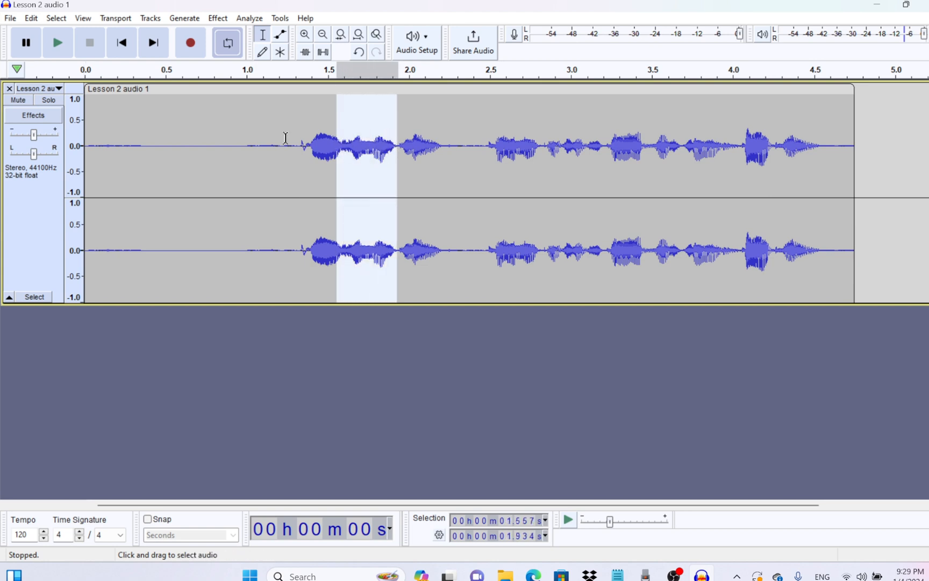
pyautogui.click(58, 49)
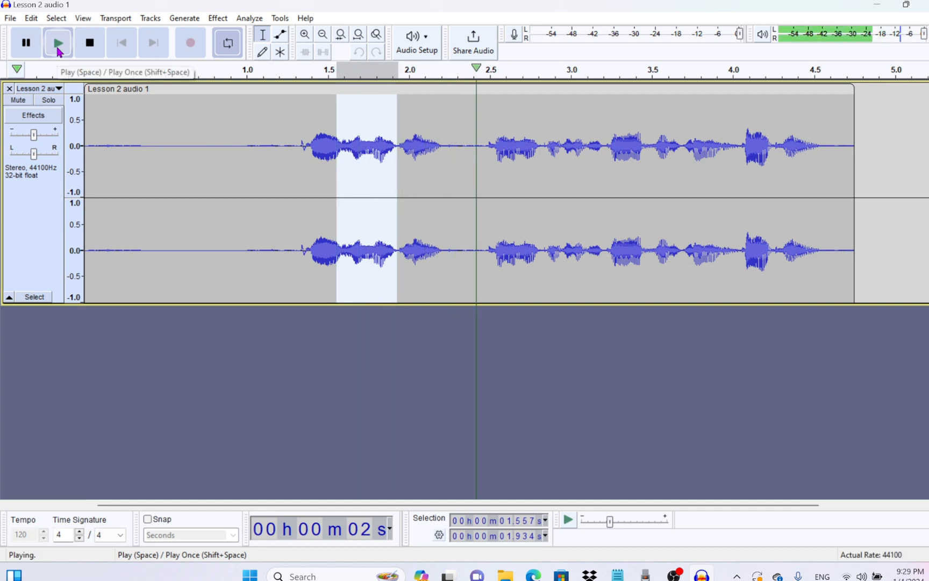
pyautogui.press('p')
pyautogui.click(305, 34)
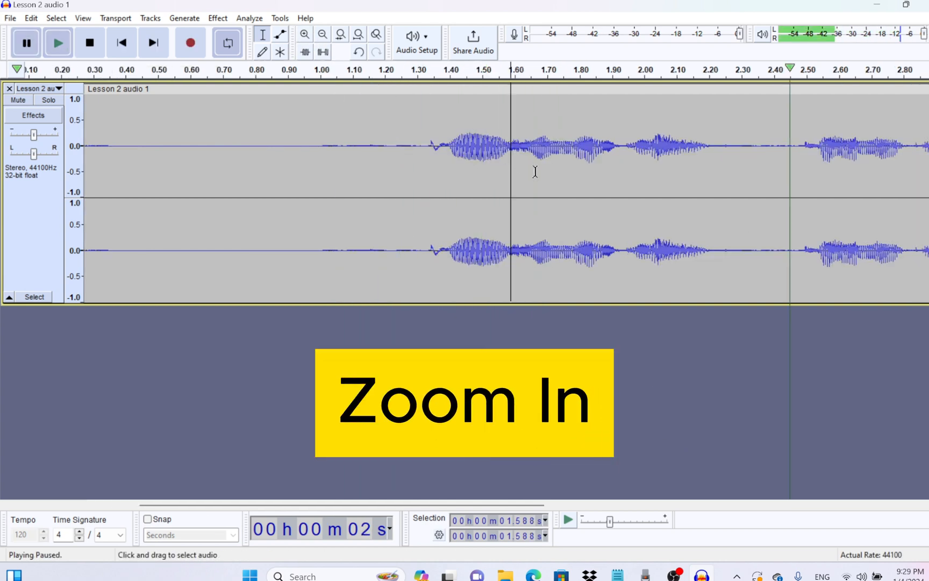
pyautogui.moveTo(518, 151); pyautogui.dragTo(621, 150)
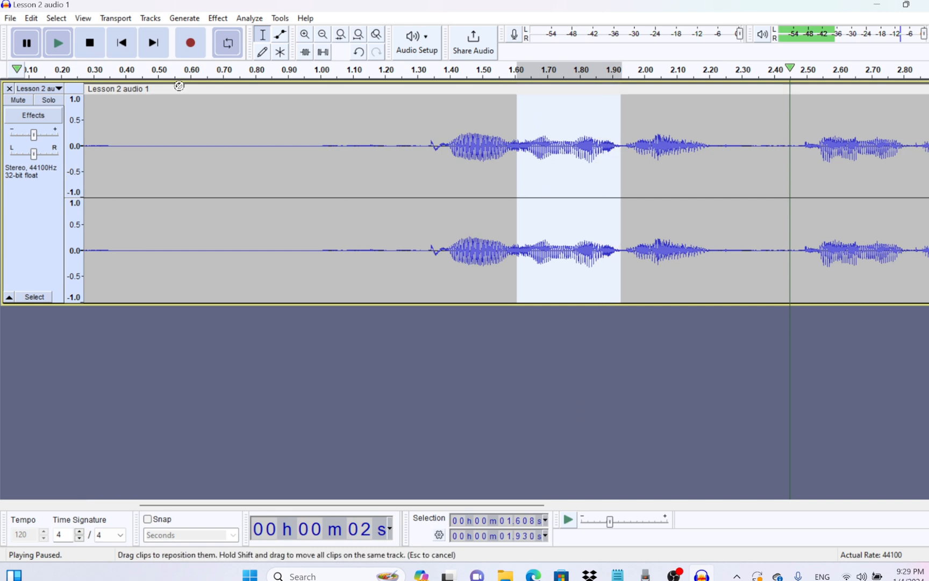
pyautogui.click(57, 43)
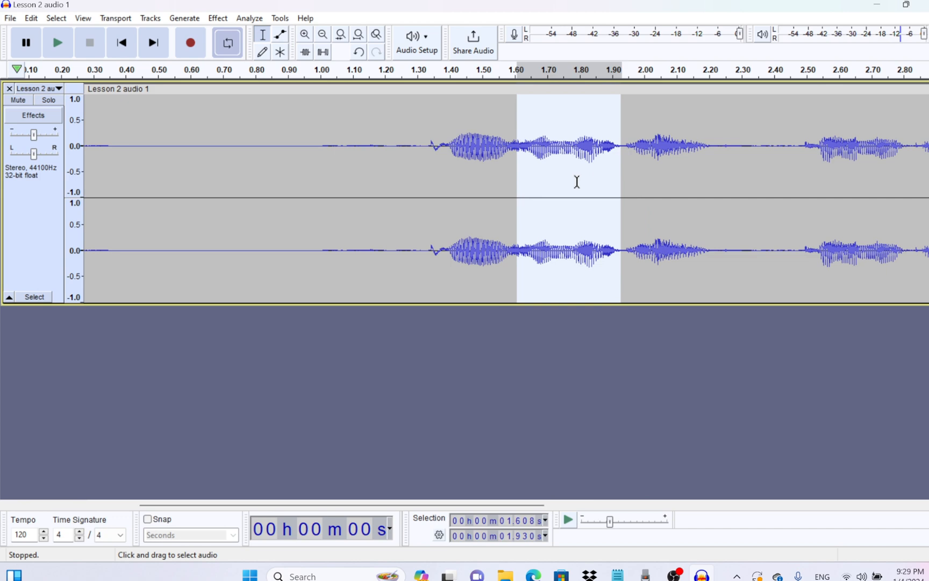
pyautogui.press('Delete')
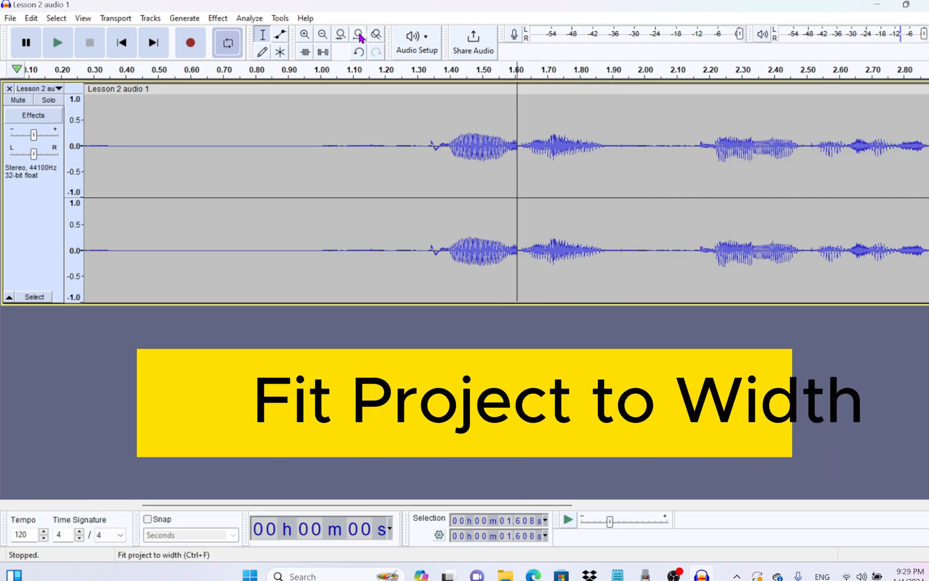
pyautogui.click(359, 35)
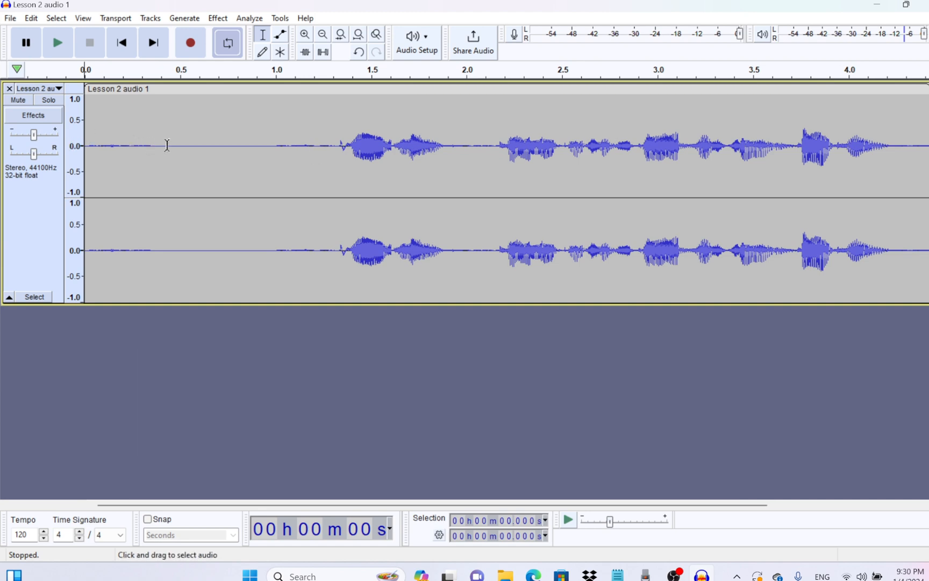
# Step: Delete the near-silent opening from 0 s to about 1.25 s and play the shortened track from its start
pyautogui.moveTo(323, 156); pyautogui.dragTo(89, 149)
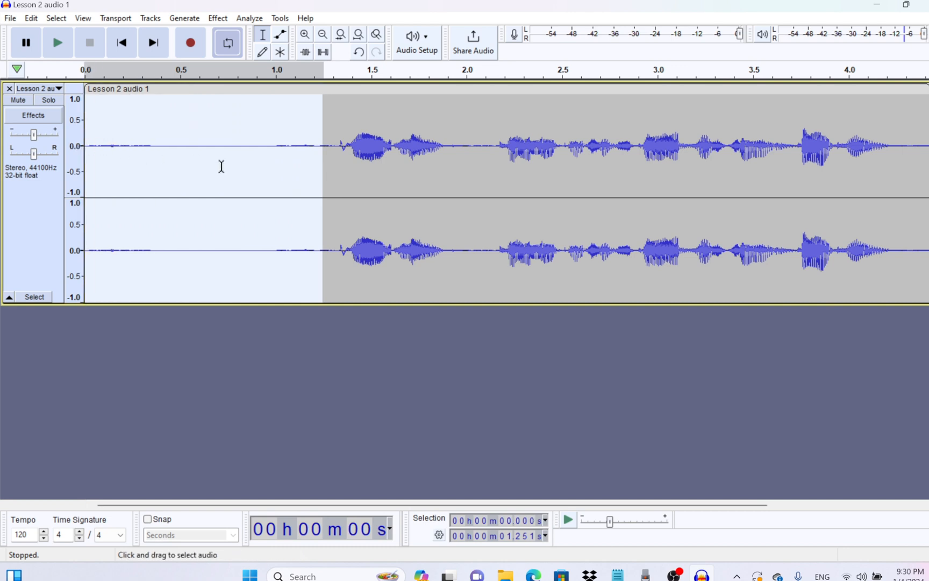
pyautogui.press('Delete')
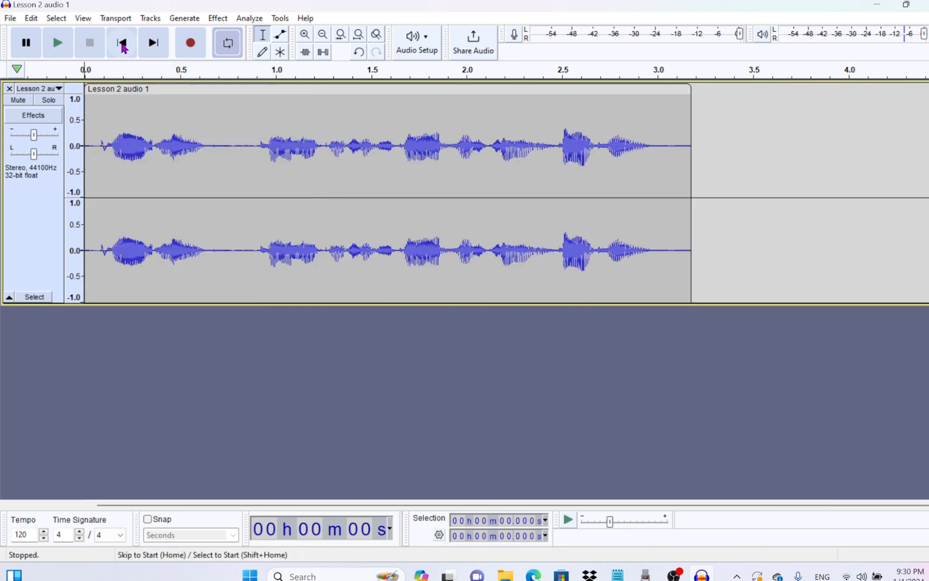
pyautogui.click(63, 47)
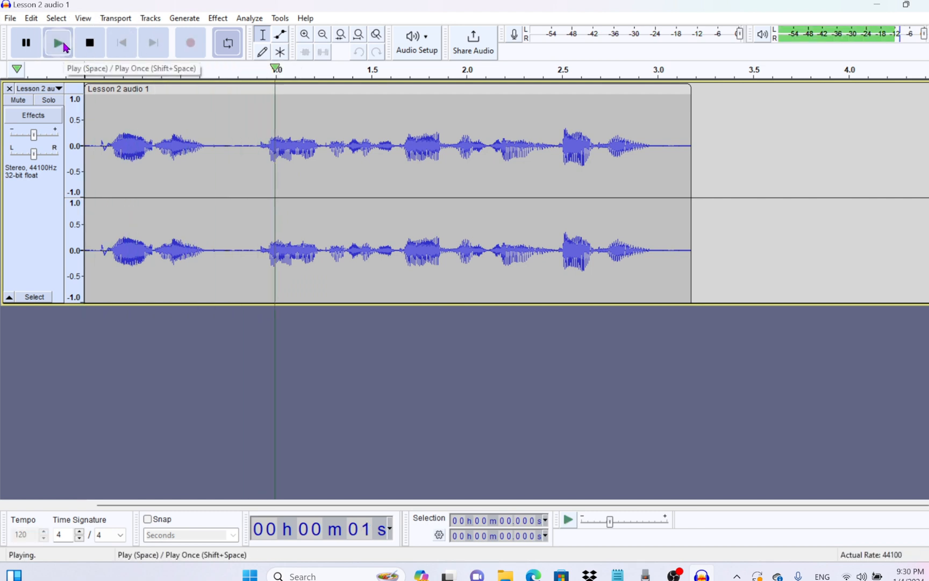